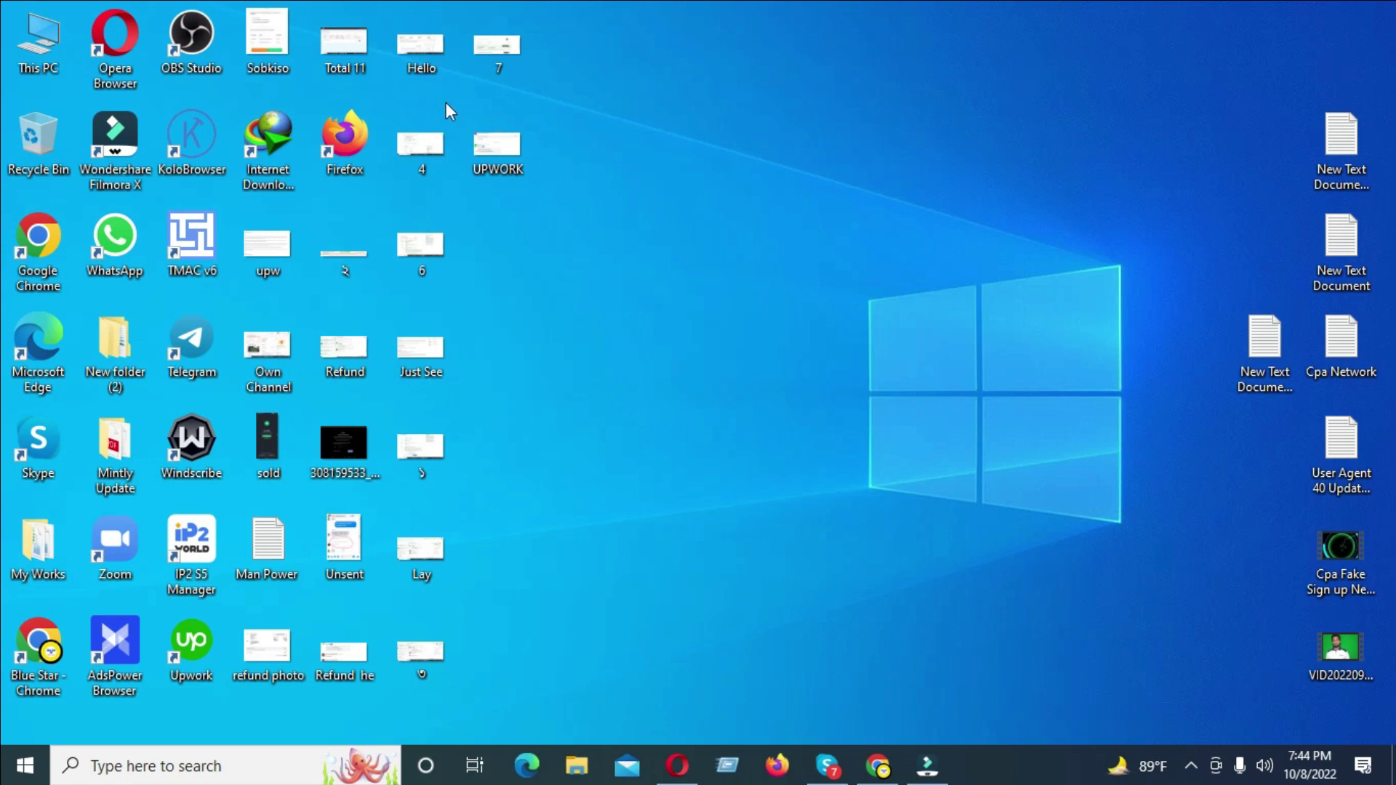
# Start Firefox without making it the default browser and open its settings
pyautogui.doubleClick(353, 146)
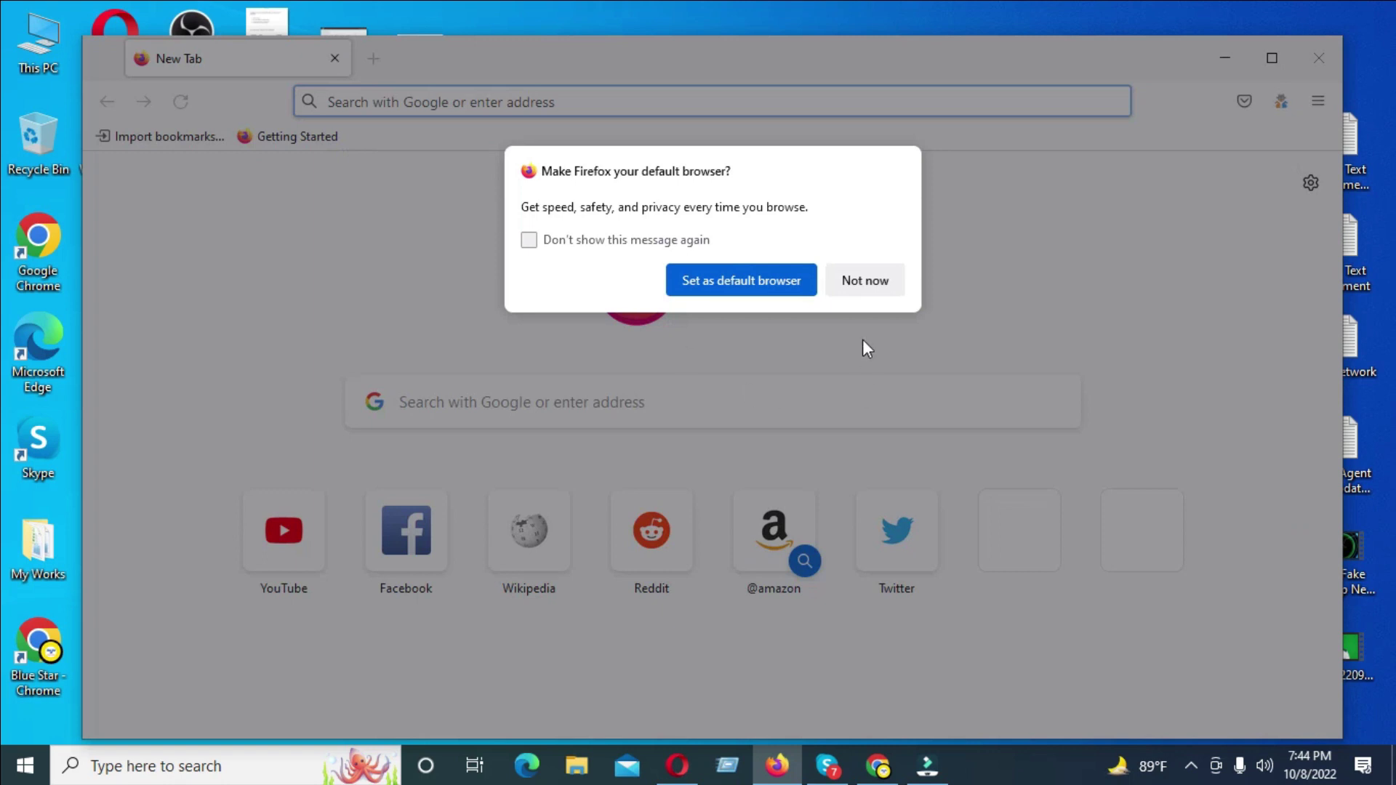
pyautogui.click(864, 283)
pyautogui.moveTo(880, 54); pyautogui.dragTo(865, 23)
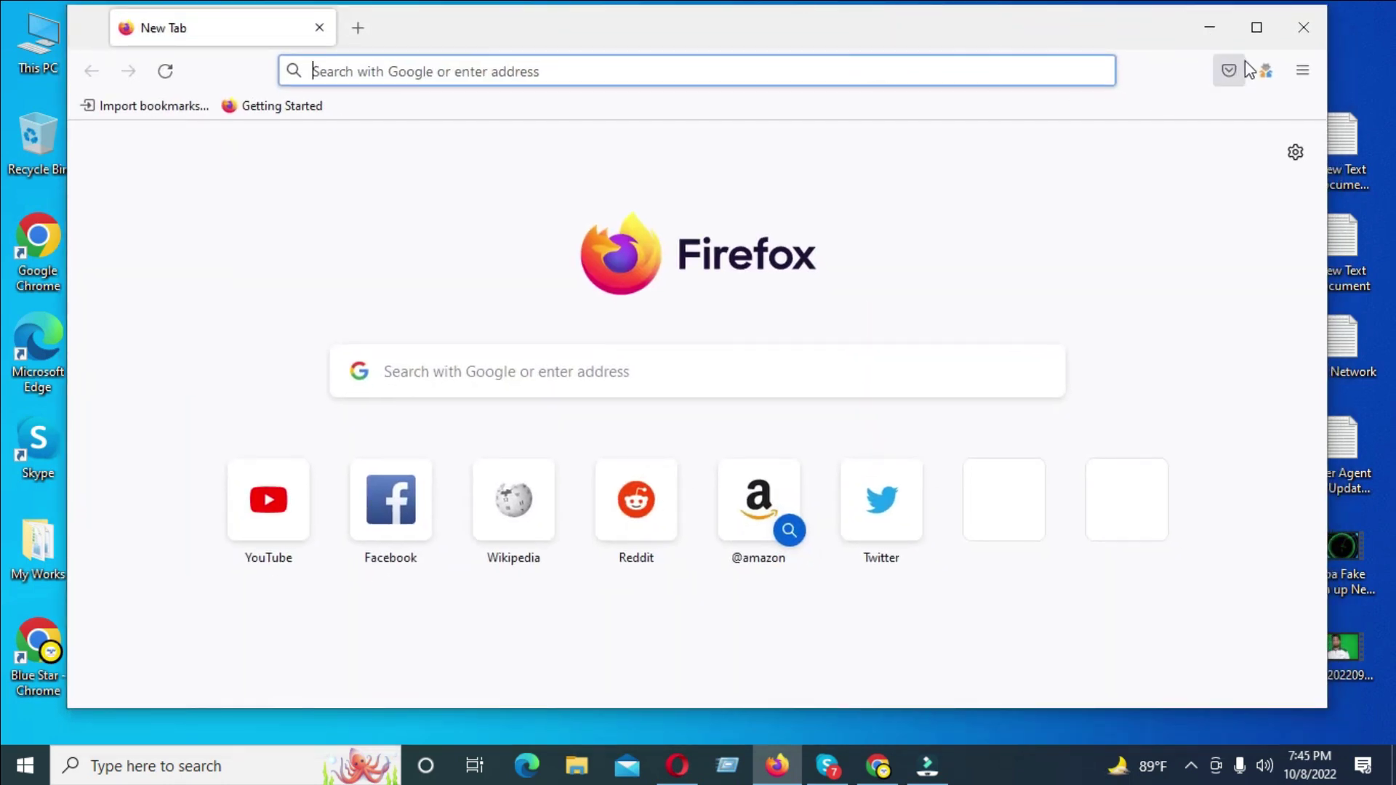
pyautogui.click(1302, 73)
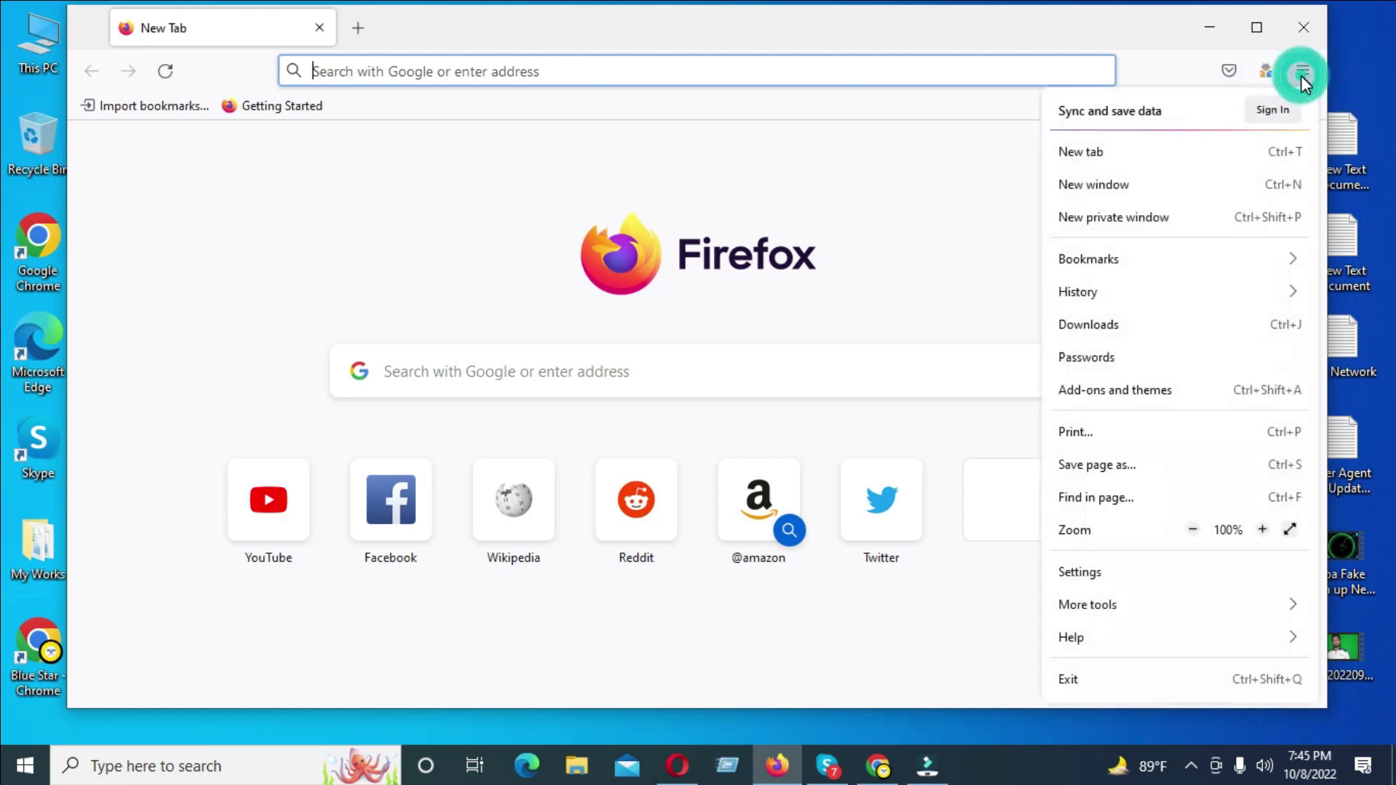
pyautogui.click(1120, 571)
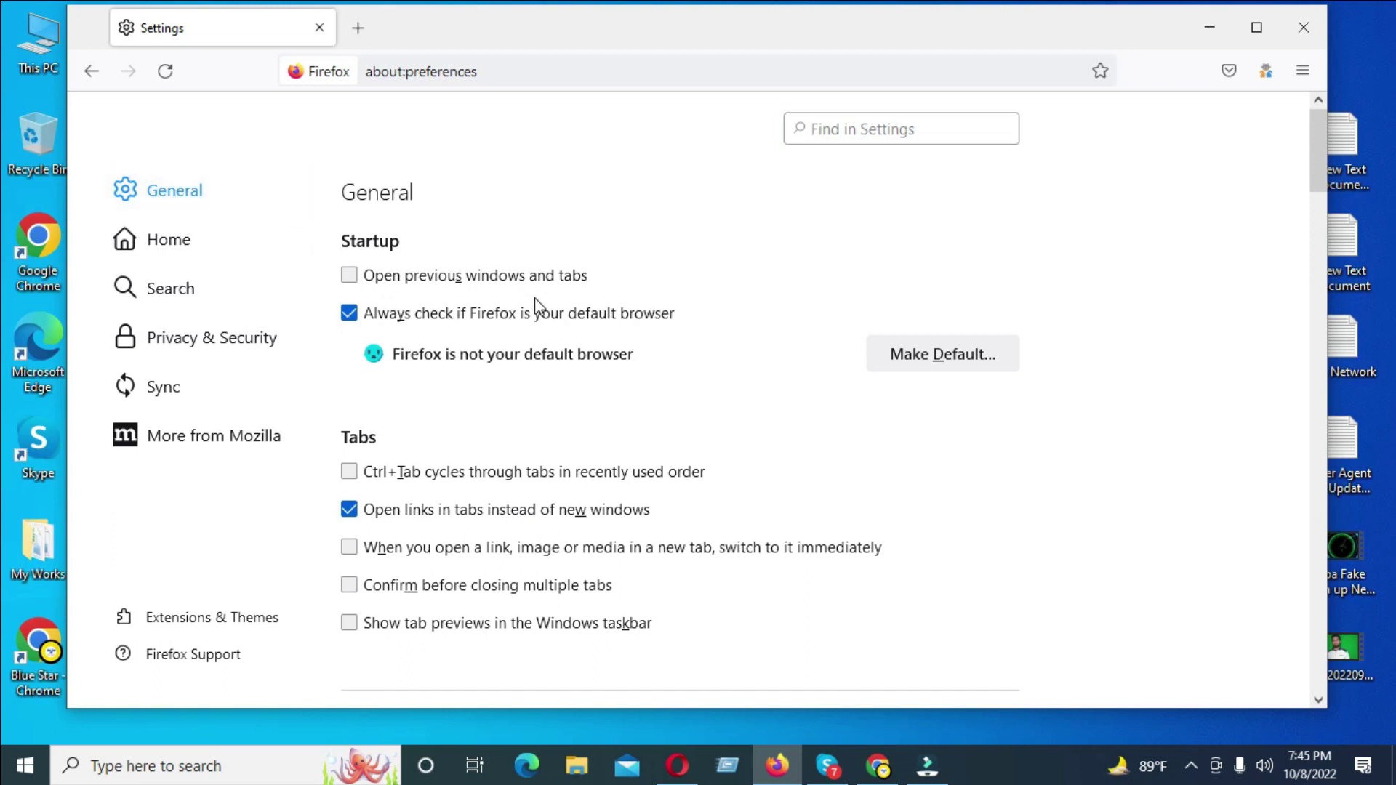
# Dismiss the Firefox update notice and open the connection settings under Network Settings
pyautogui.click(1252, 186)
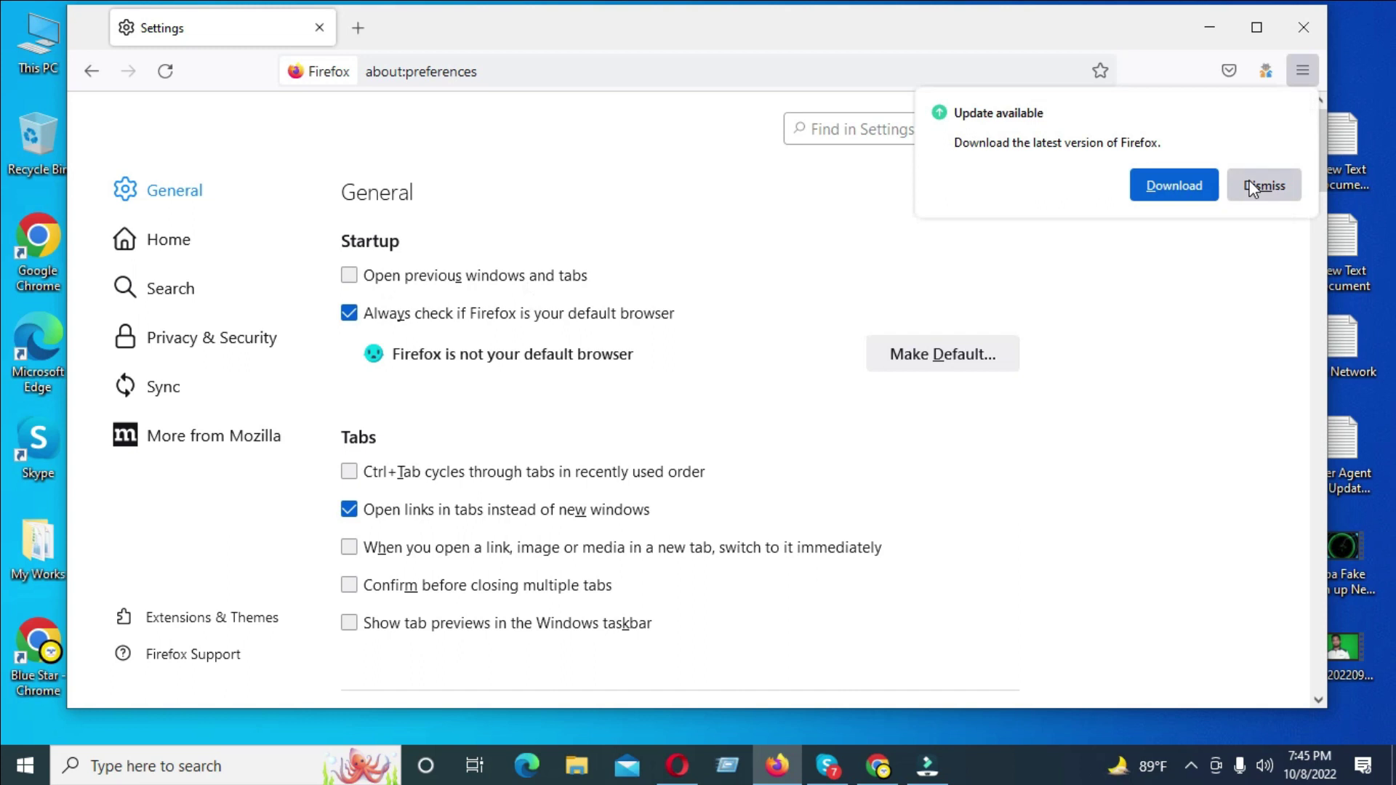
pyautogui.moveTo(1324, 155); pyautogui.dragTo(1283, 697)
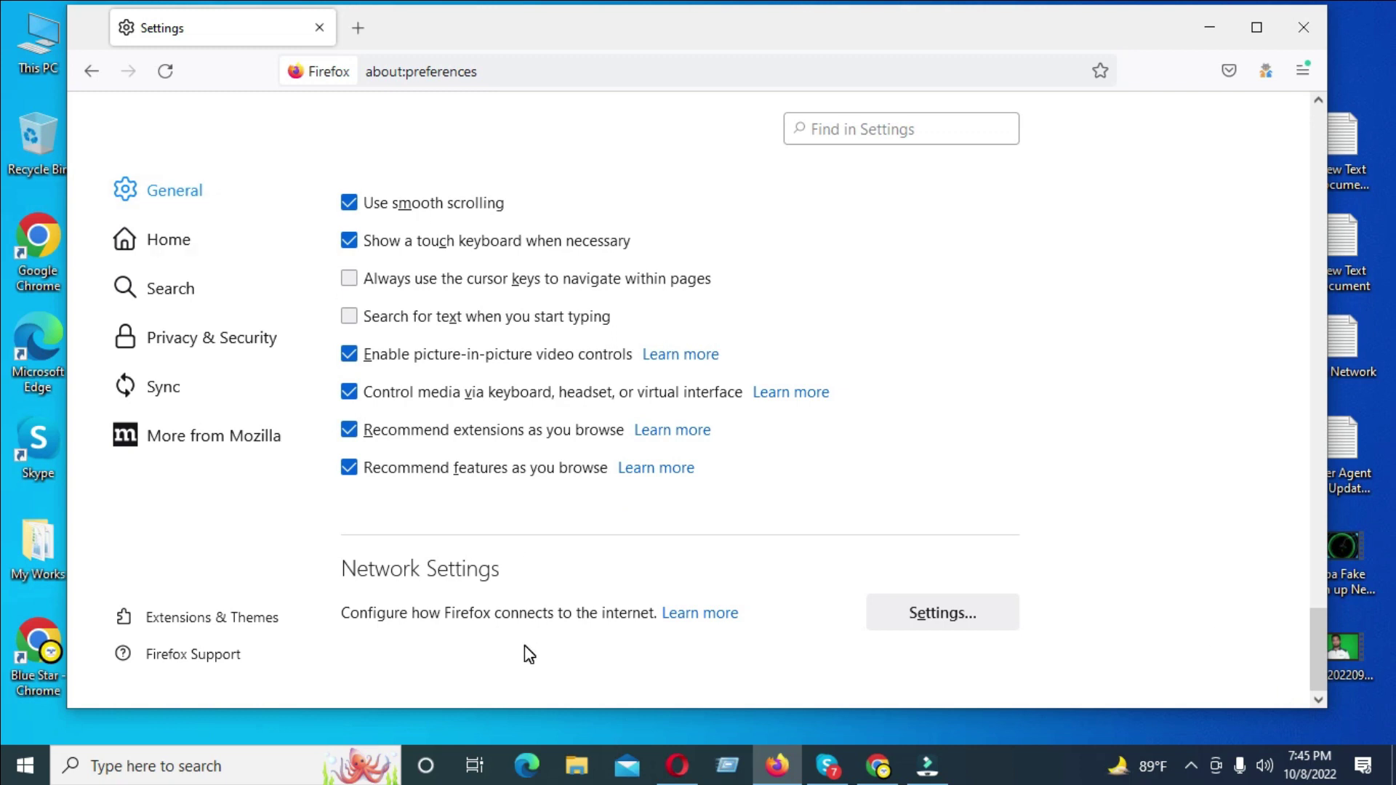
pyautogui.click(931, 622)
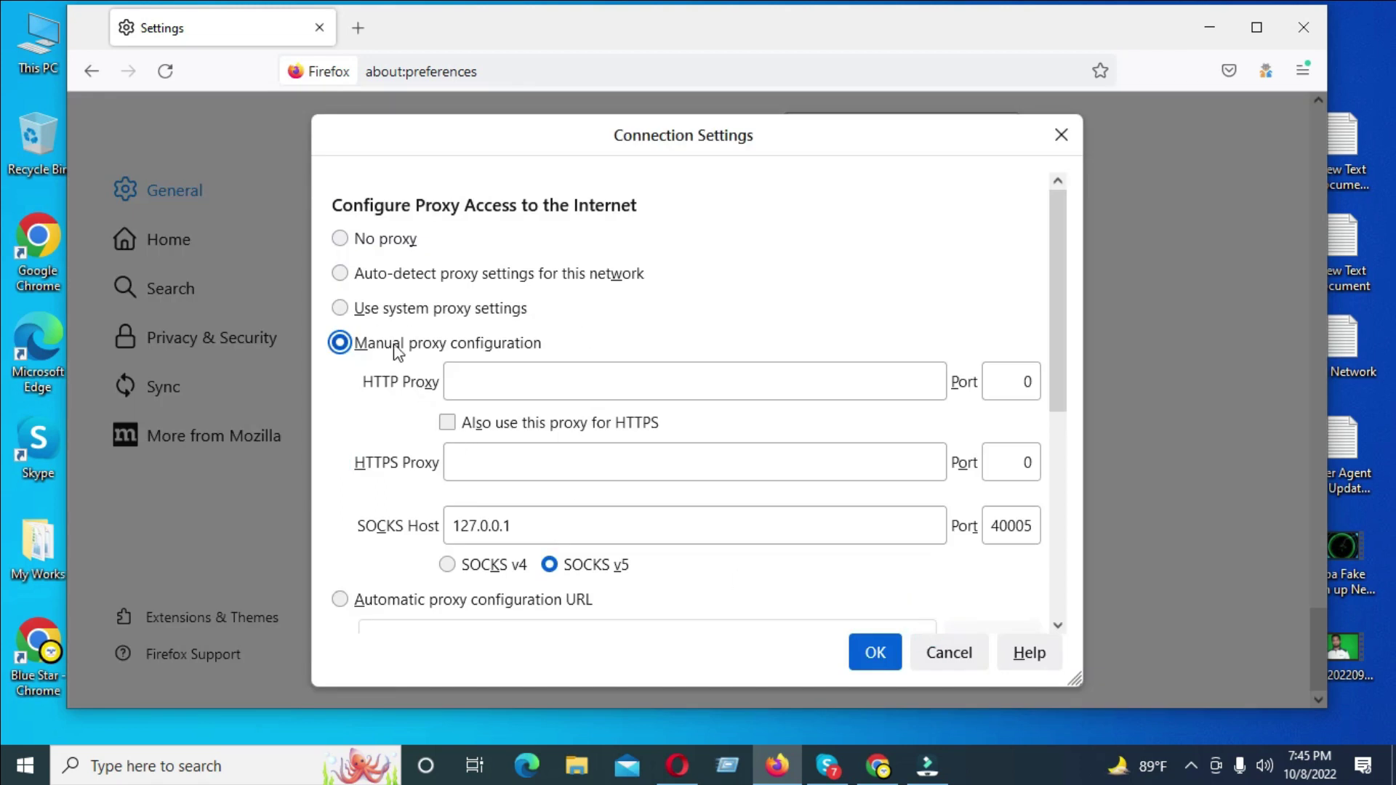
# Select manual proxy configuration and clear the existing SOCKS host address
pyautogui.click(341, 309)
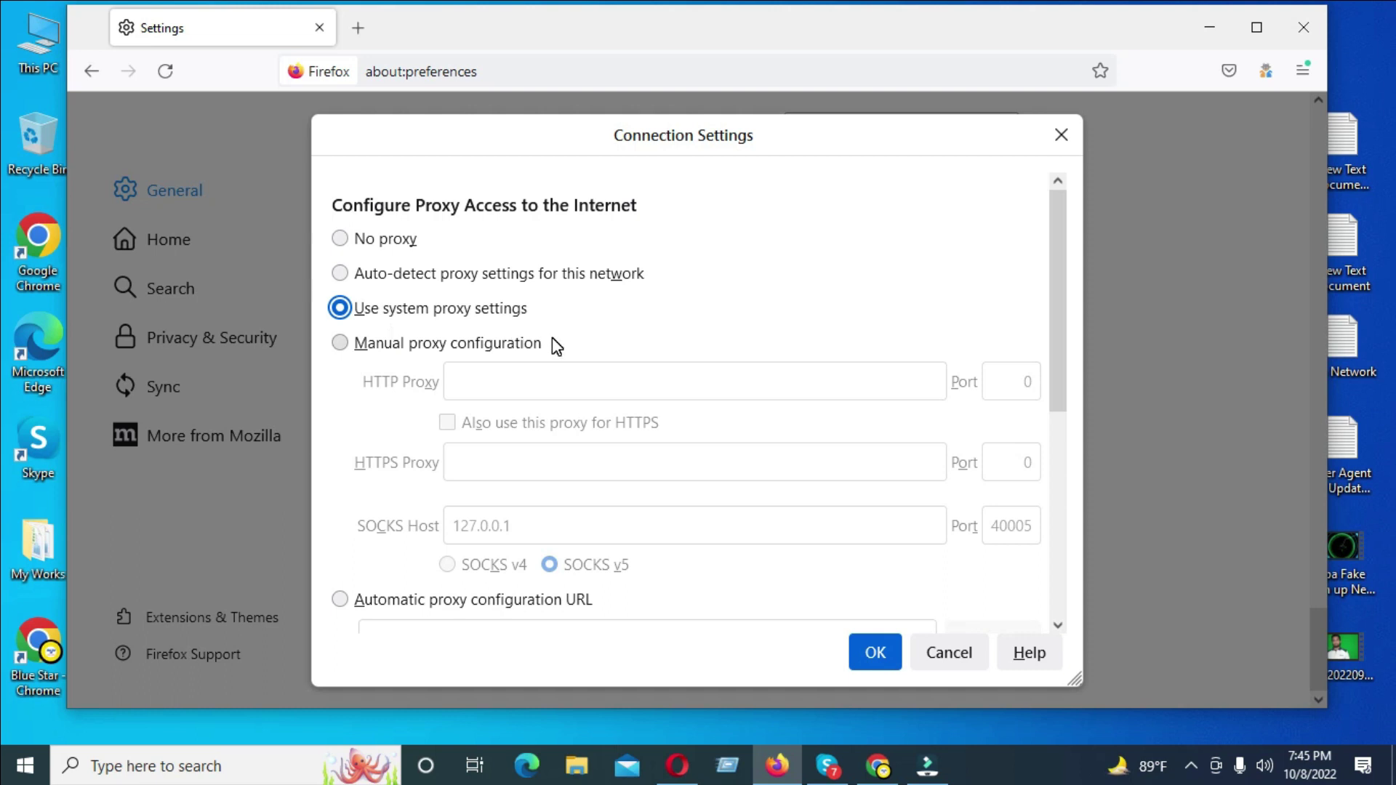
pyautogui.click(342, 346)
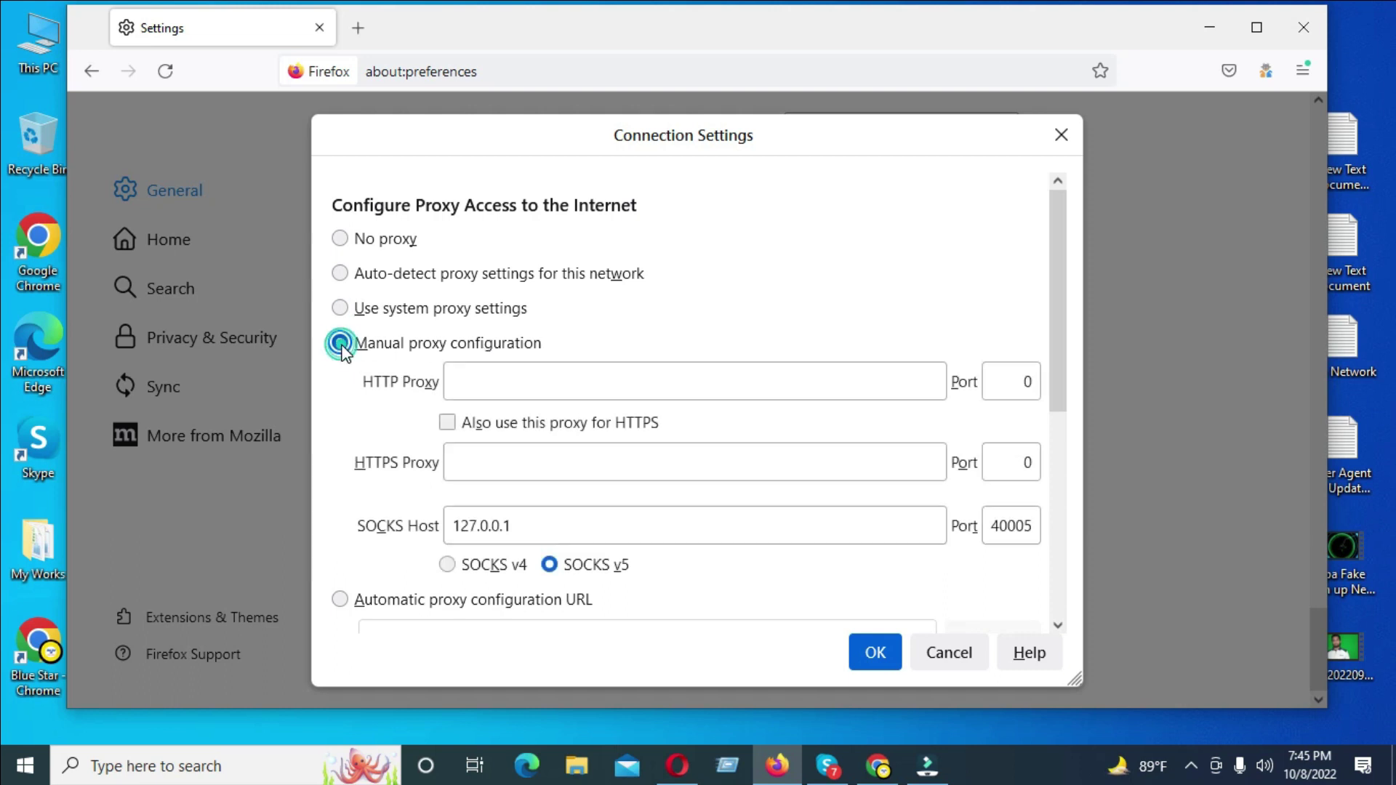
pyautogui.click(527, 540)
pyautogui.press('BackSpace')
pyautogui.press('BackSpace')
pyautogui.press('BackSpace')
pyautogui.press('BackSpace')
pyautogui.press('BackSpace')
pyautogui.press('BackSpace')
pyautogui.press('BackSpace')
pyautogui.press('BackSpace')
pyautogui.press('BackSpace')
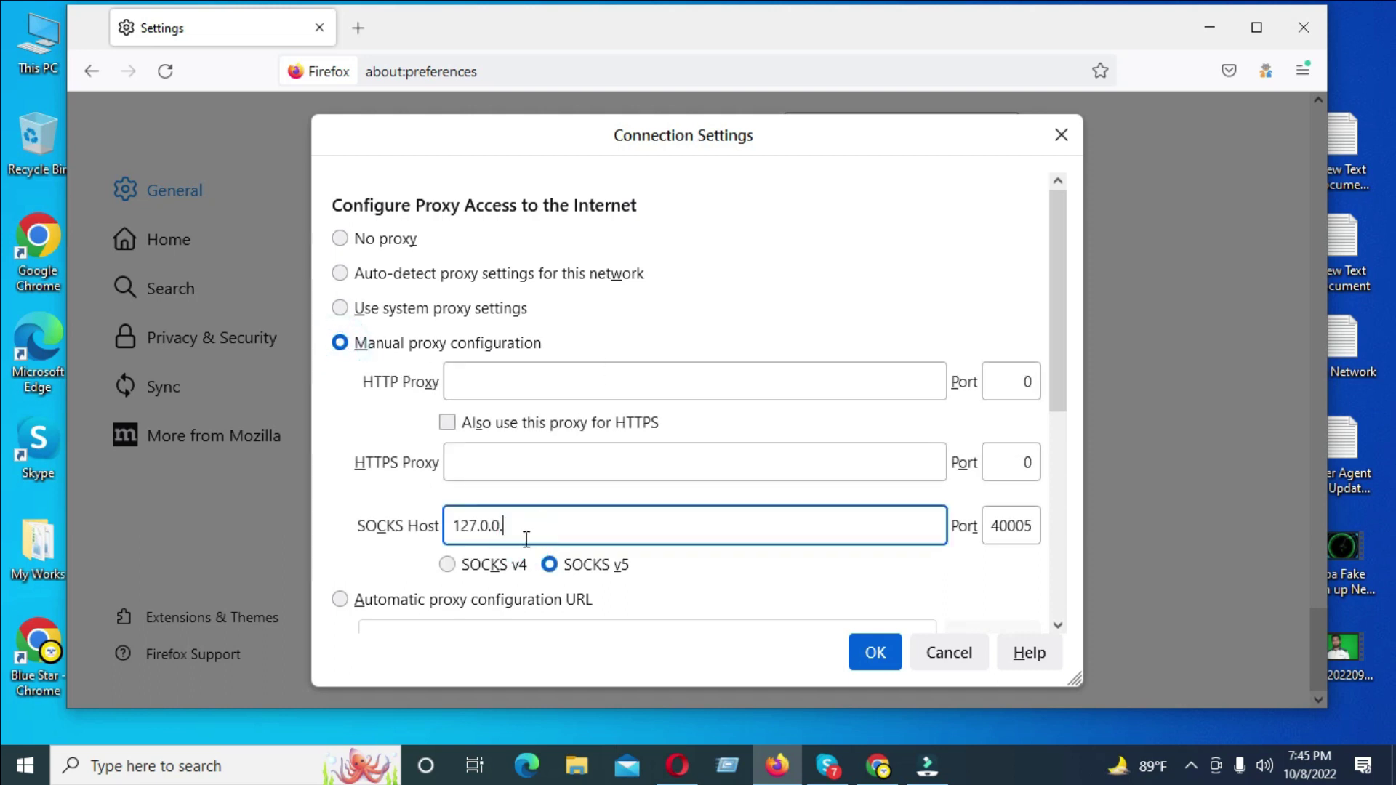
# Minimize Firefox, switch to the IP2World proxy manager and start its proxy service
pyautogui.click(1203, 29)
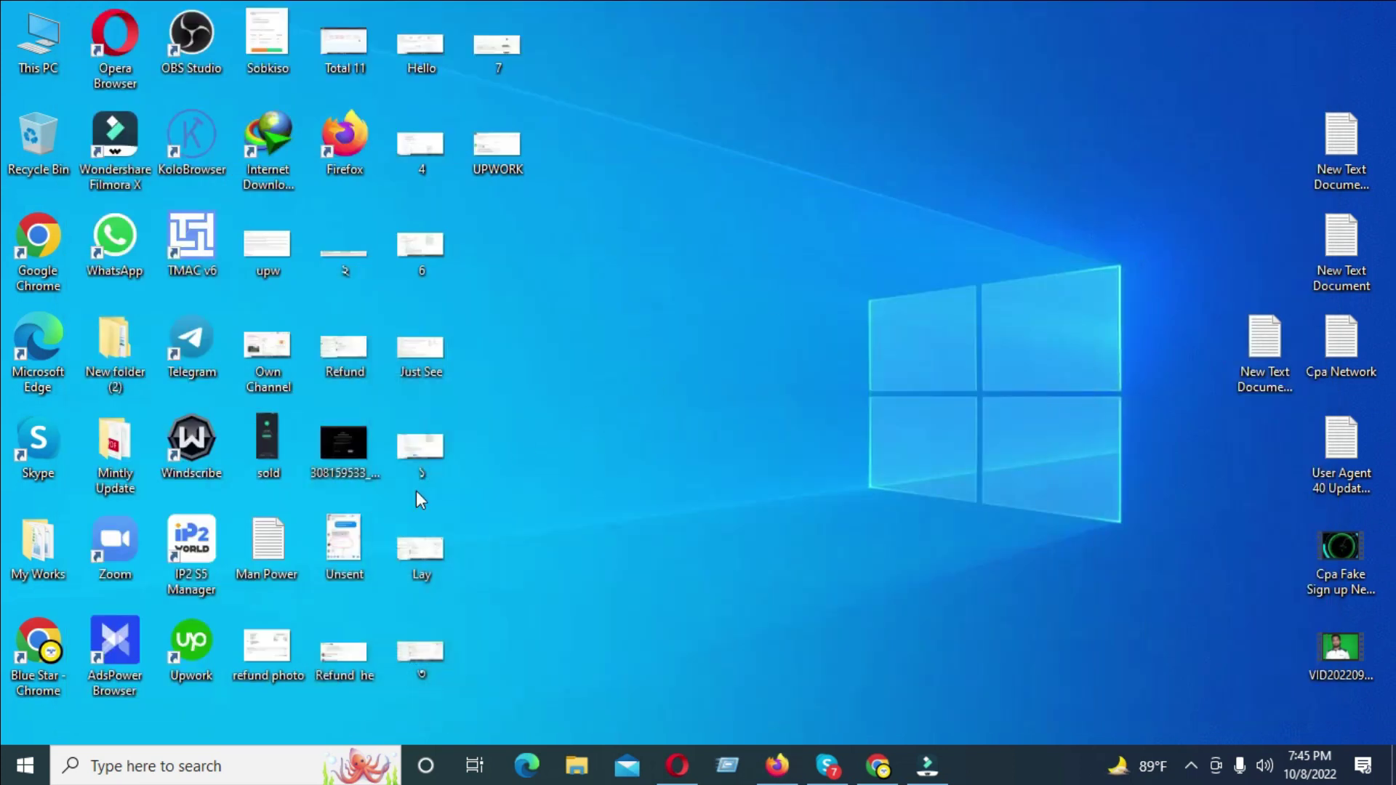
pyautogui.doubleClick(200, 546)
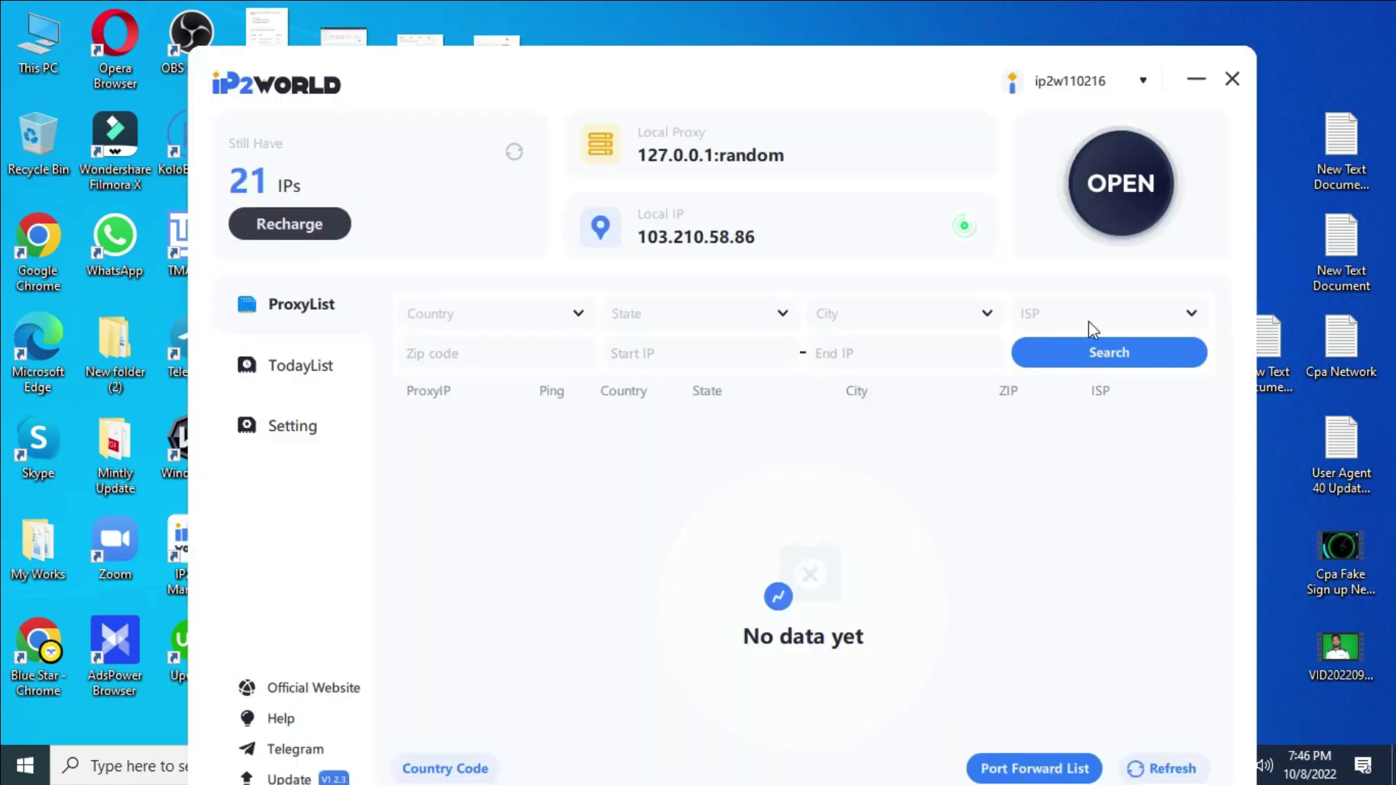
pyautogui.click(1128, 196)
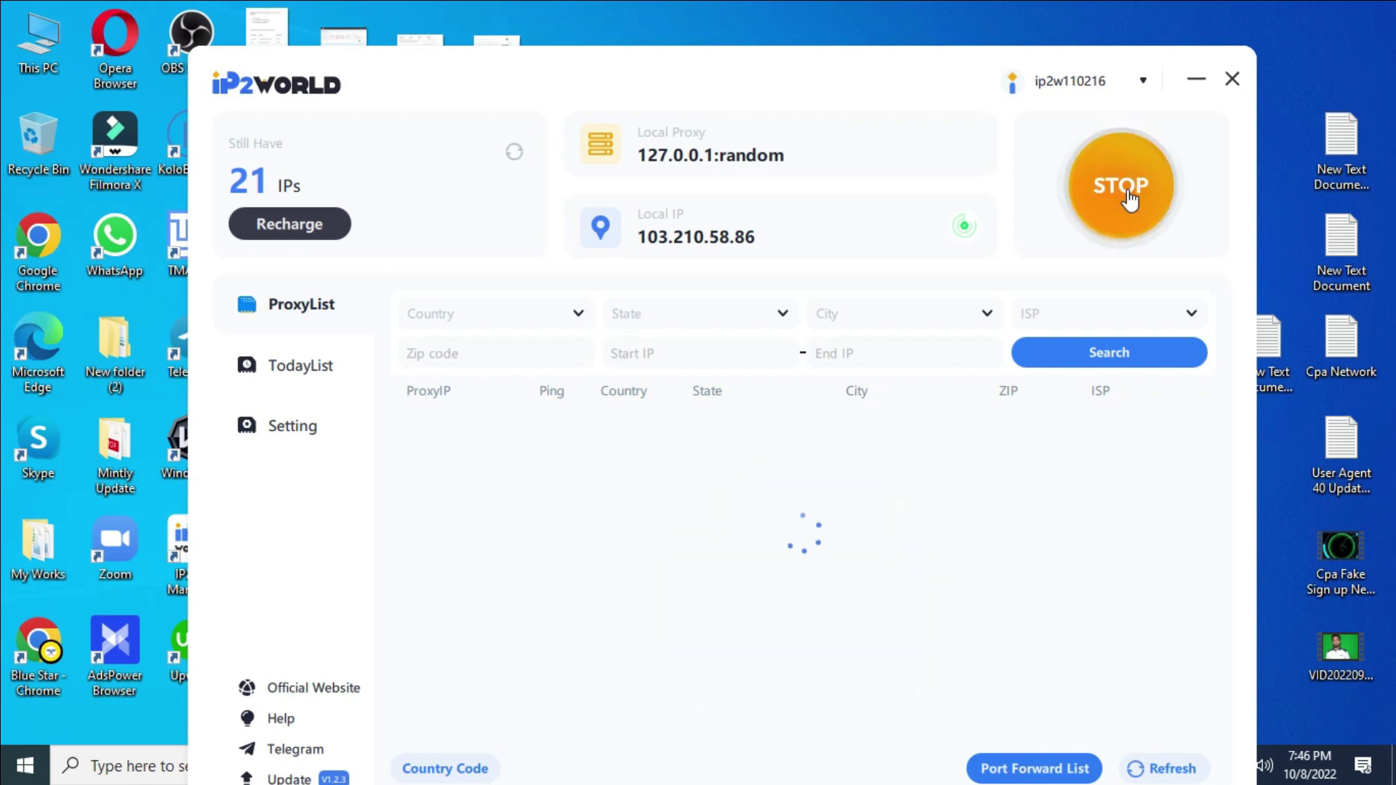
# Filter the proxy list by country US and run the search
pyautogui.click(540, 314)
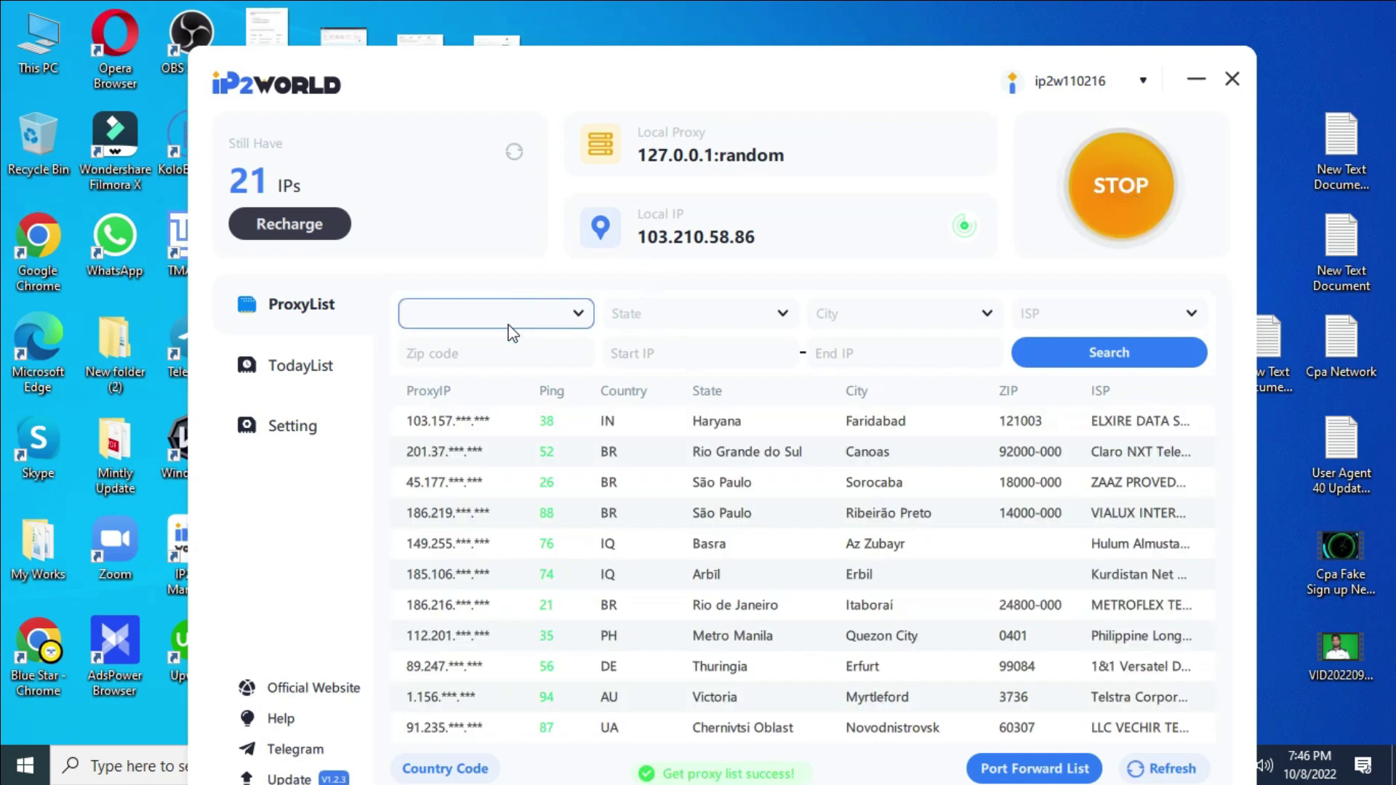
pyautogui.click(582, 317)
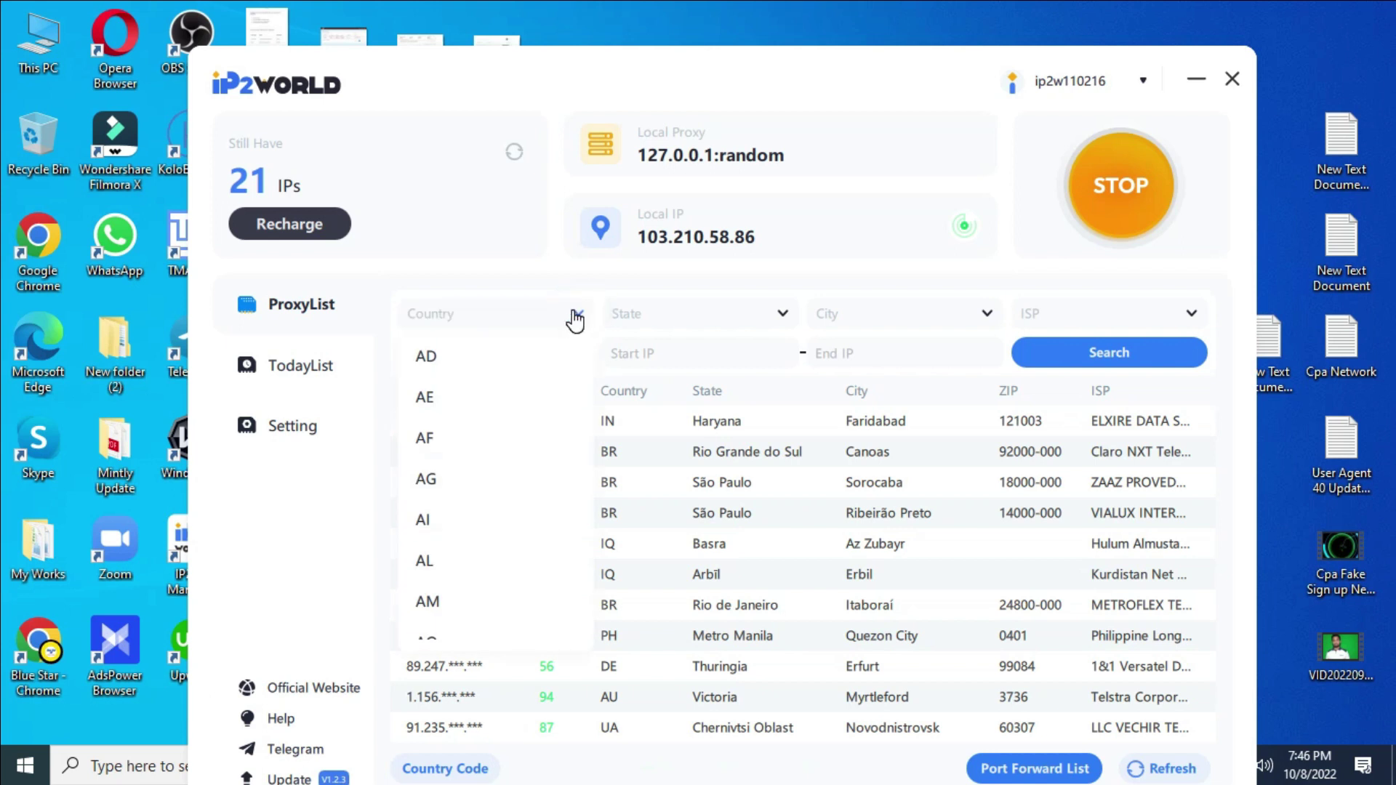
pyautogui.click(474, 304)
pyautogui.write('US')
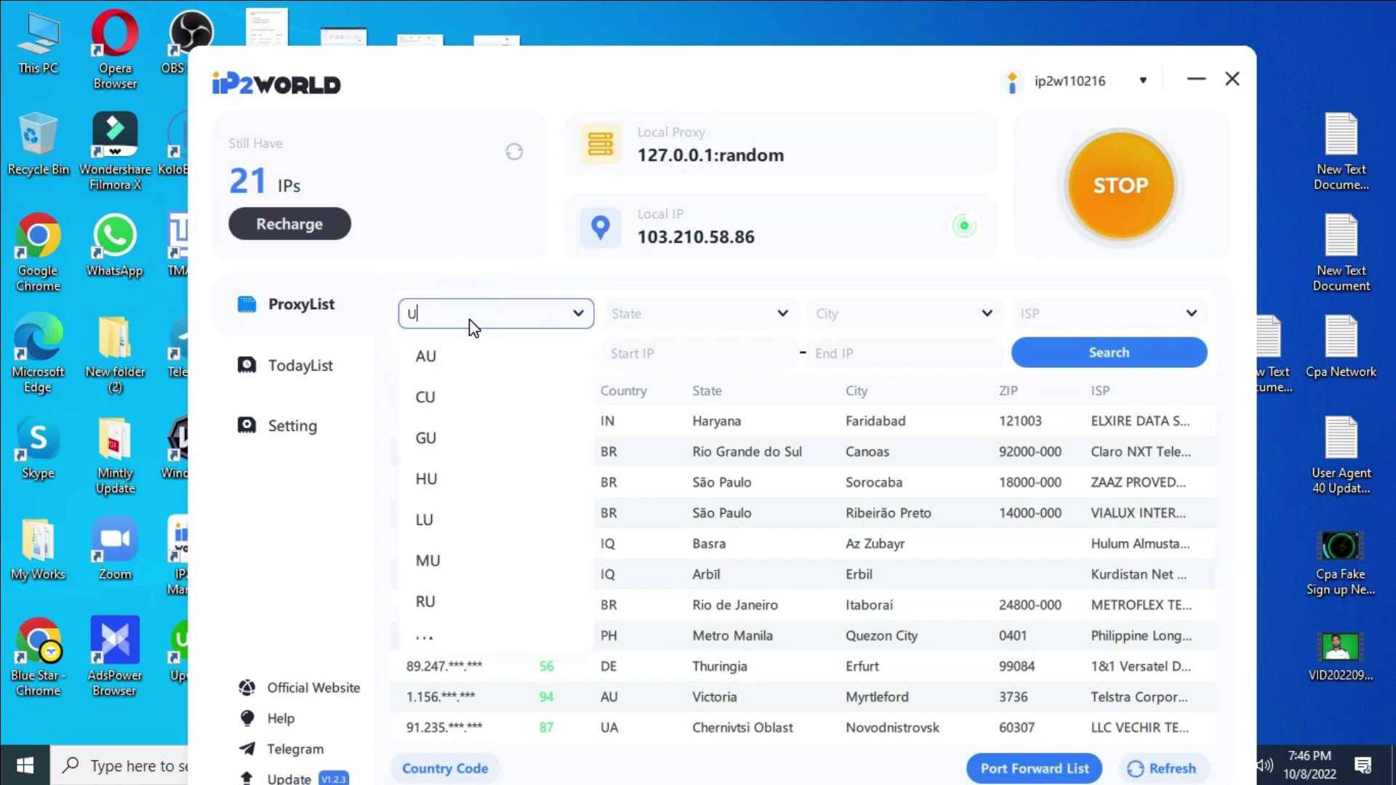
pyautogui.click(457, 358)
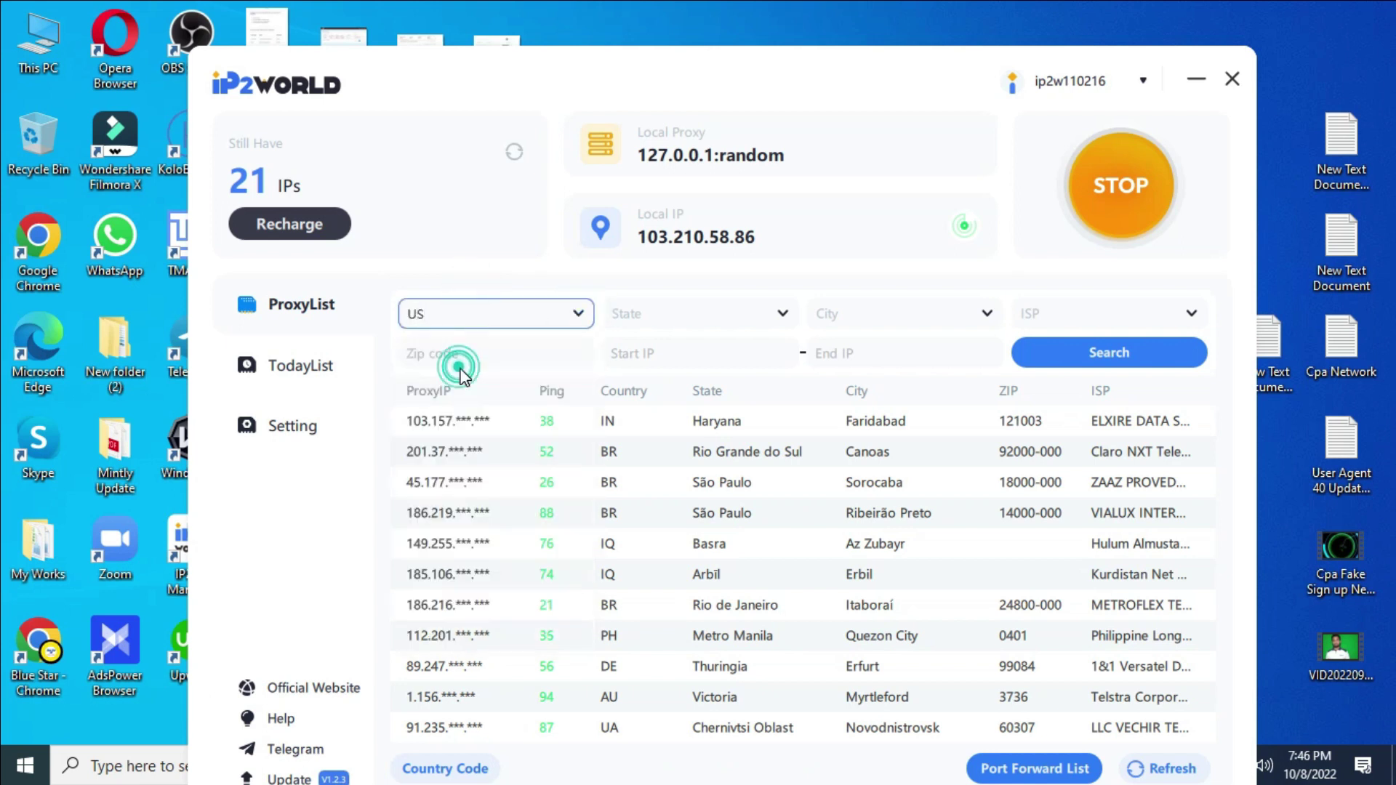
pyautogui.click(1112, 356)
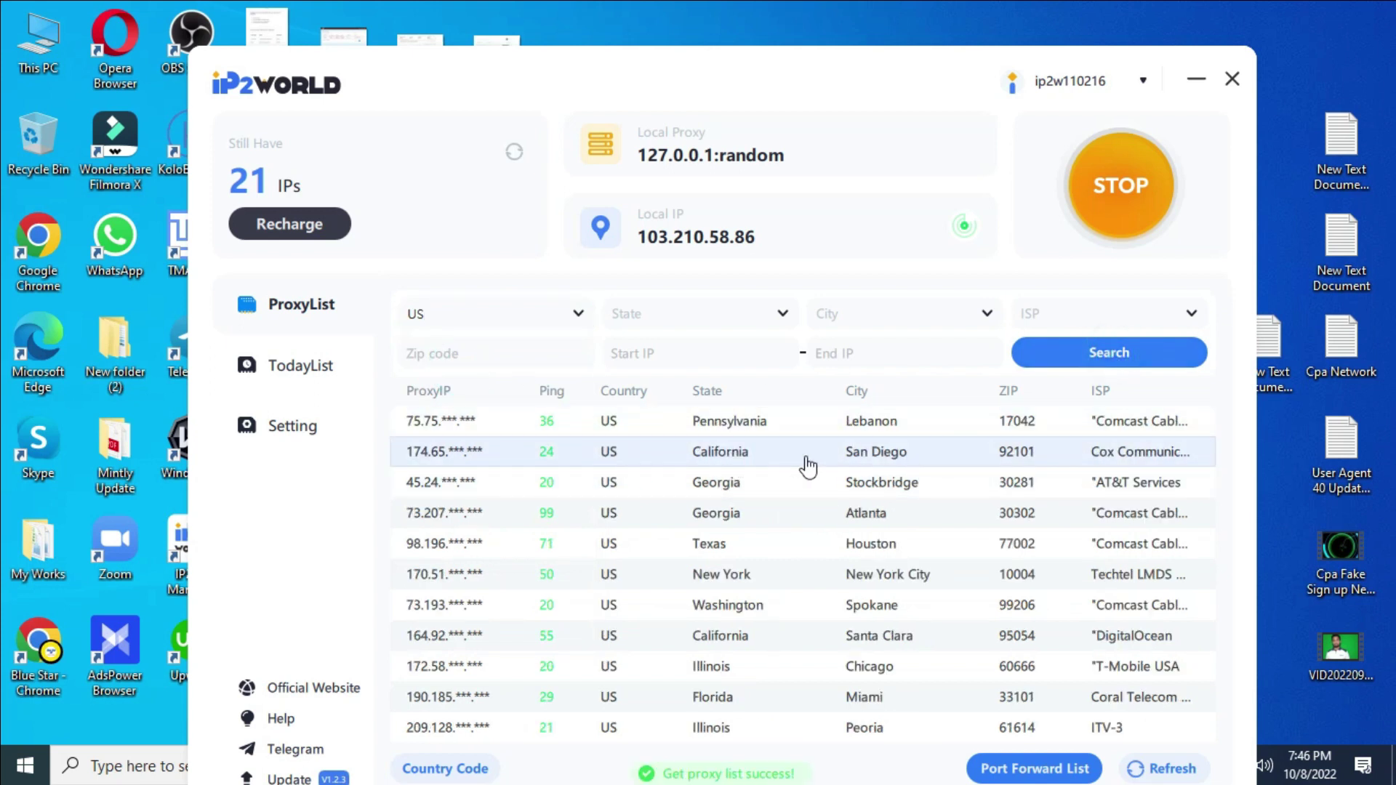
# Forward port 40000 to the San Diego, California proxy in the list
pyautogui.rightClick(565, 459)
pyautogui.moveTo(640, 513)
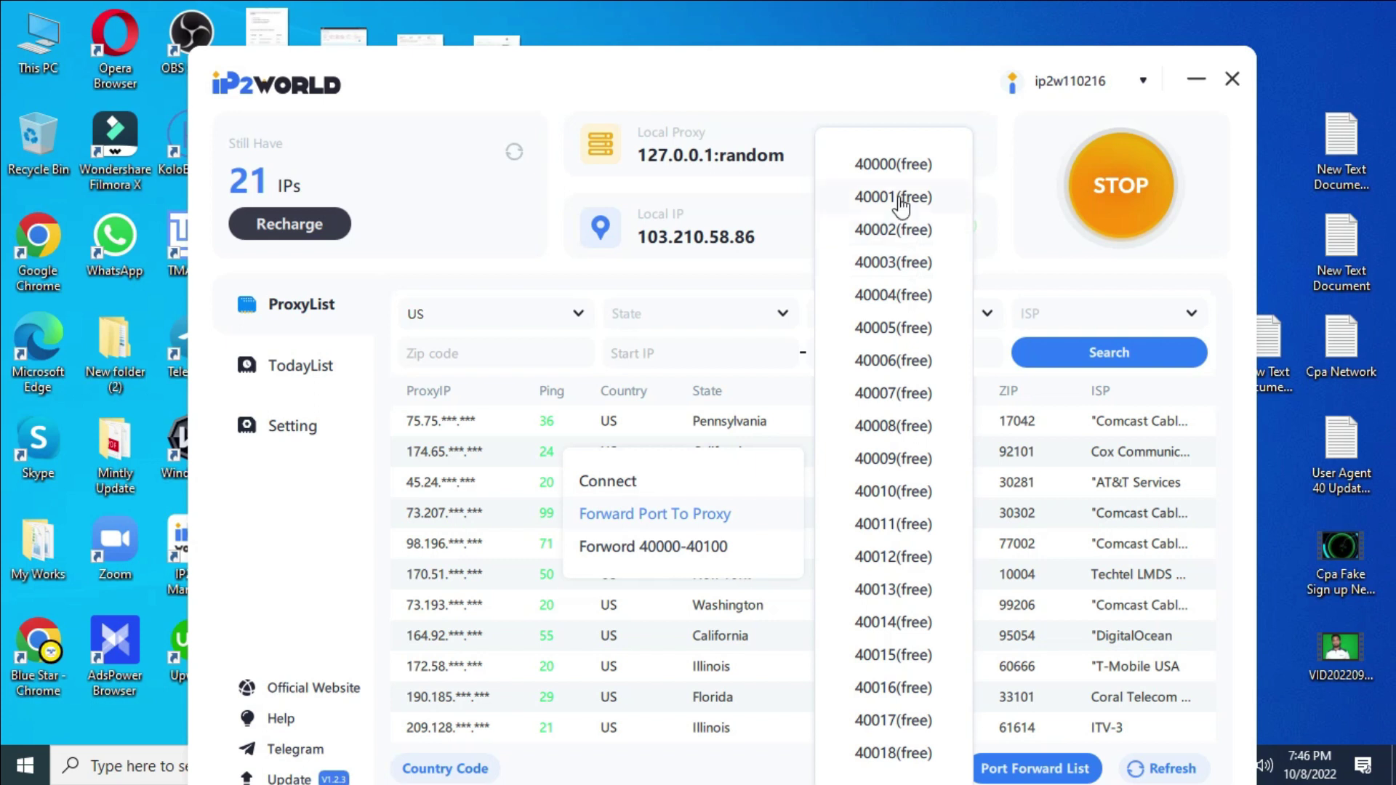
pyautogui.click(882, 169)
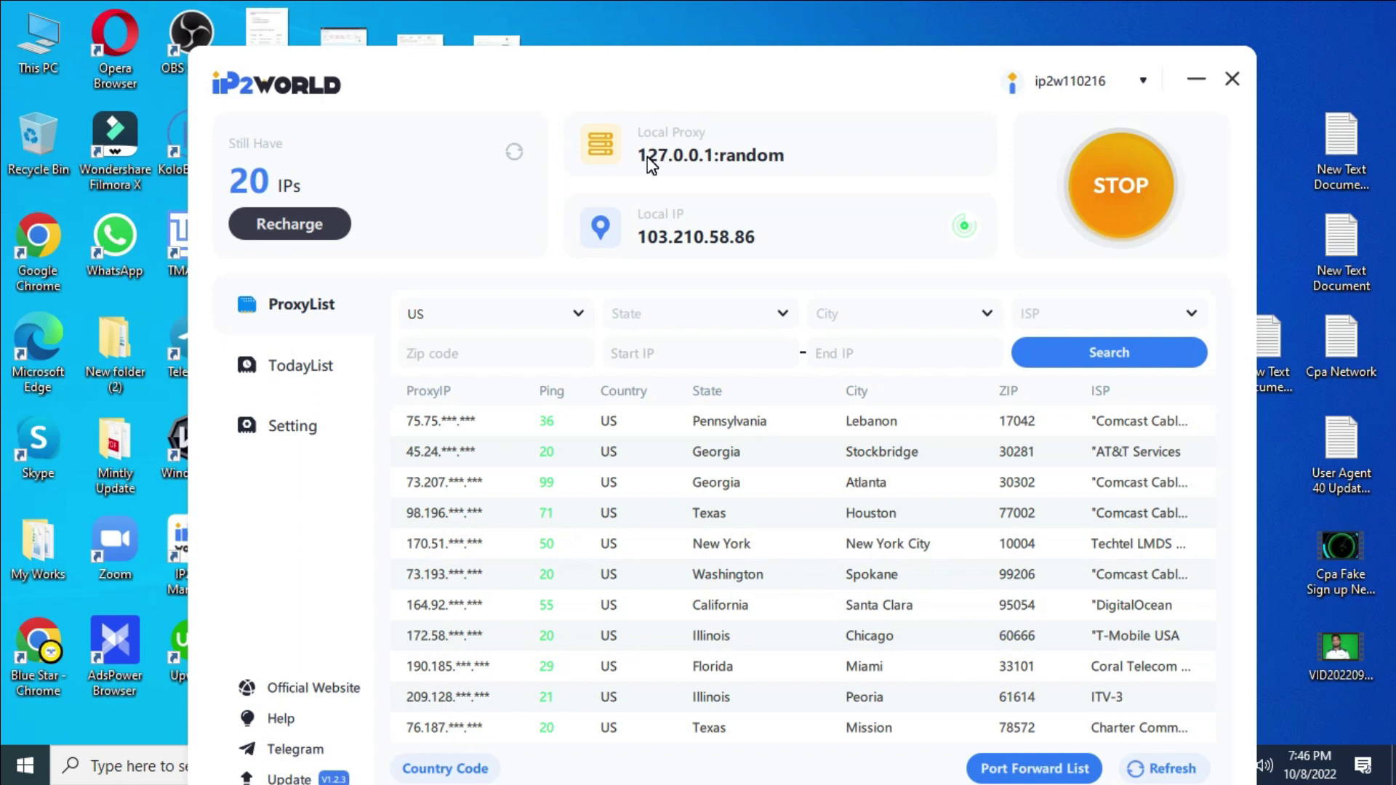
# Minimize IP2World and switch back to the SOCKS host field in Firefox's connection settings
pyautogui.moveTo(652, 168); pyautogui.dragTo(691, 166)
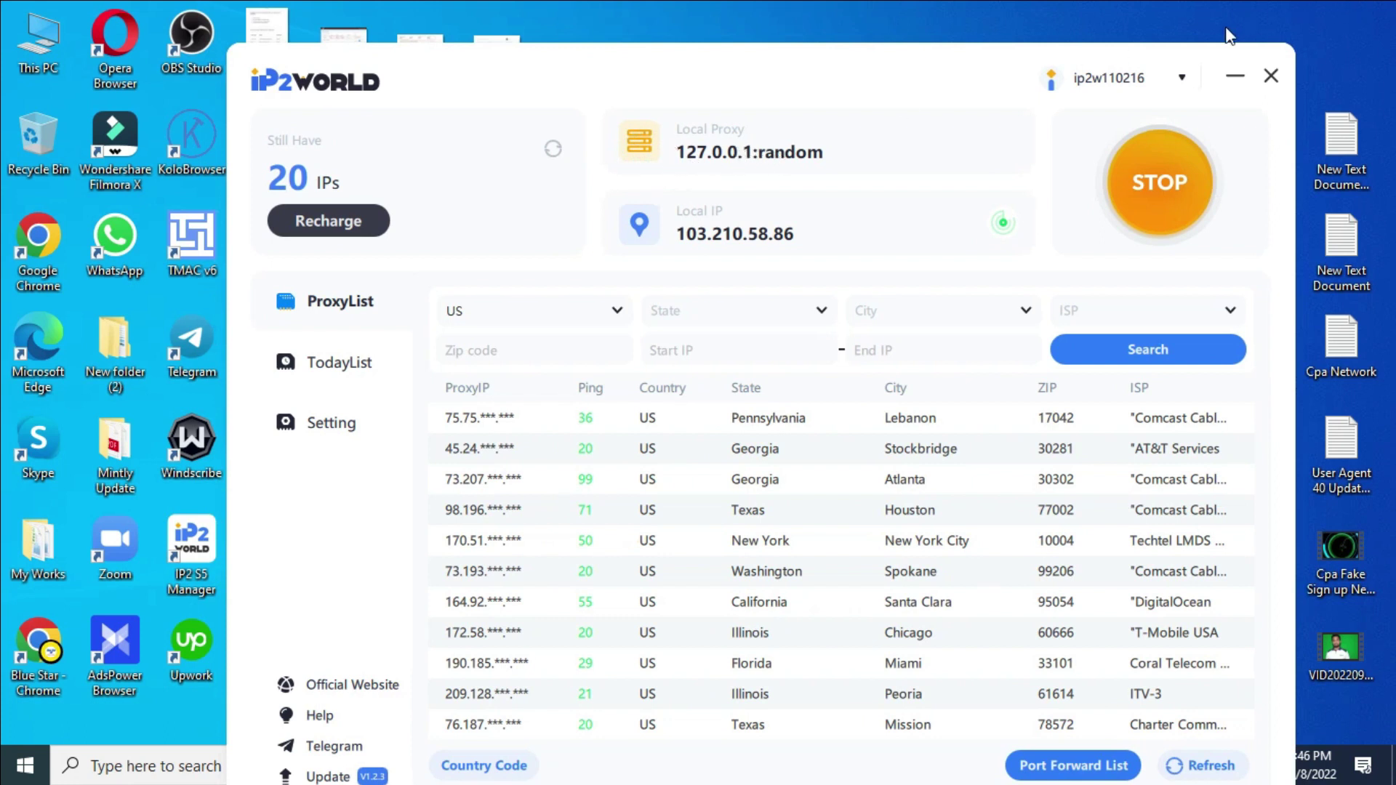
pyautogui.click(1235, 76)
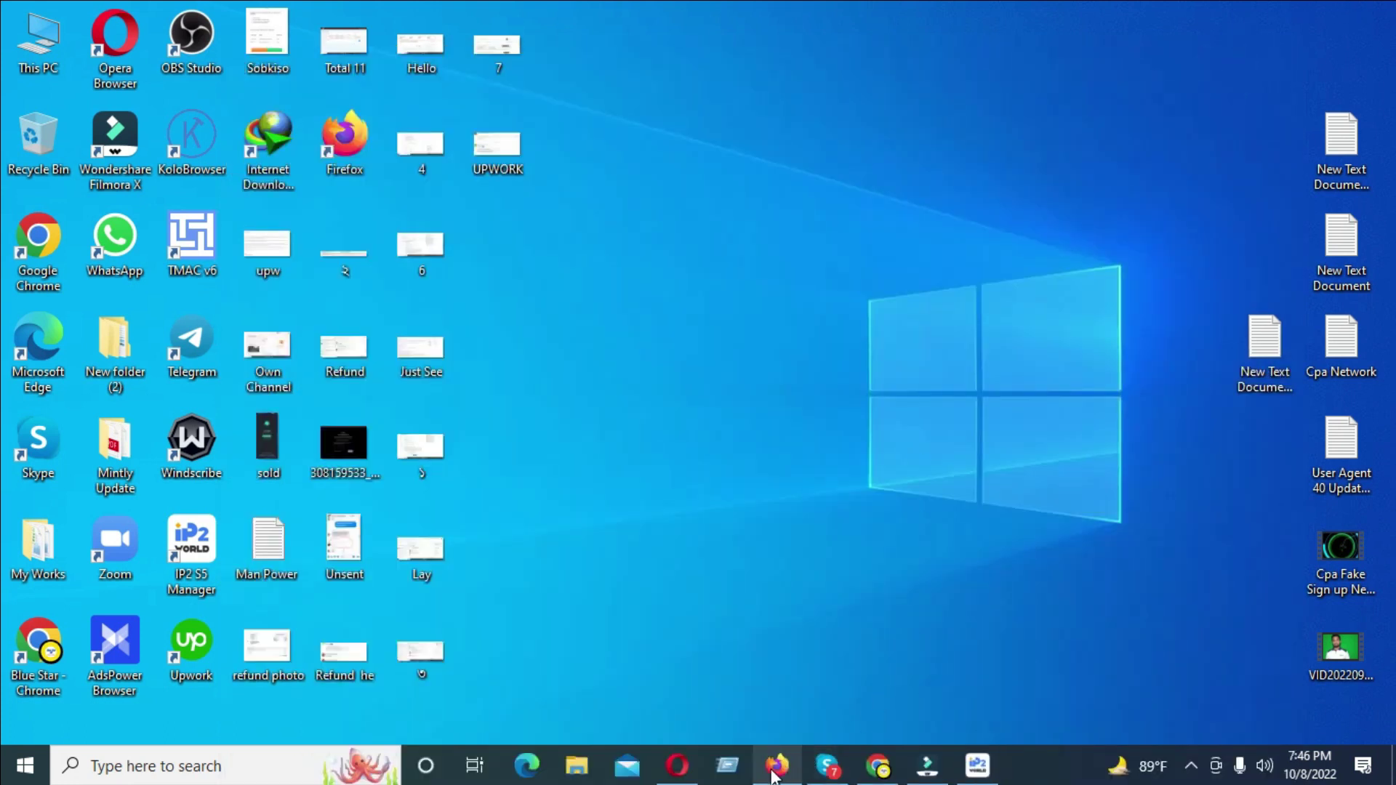
pyautogui.moveTo(775, 777)
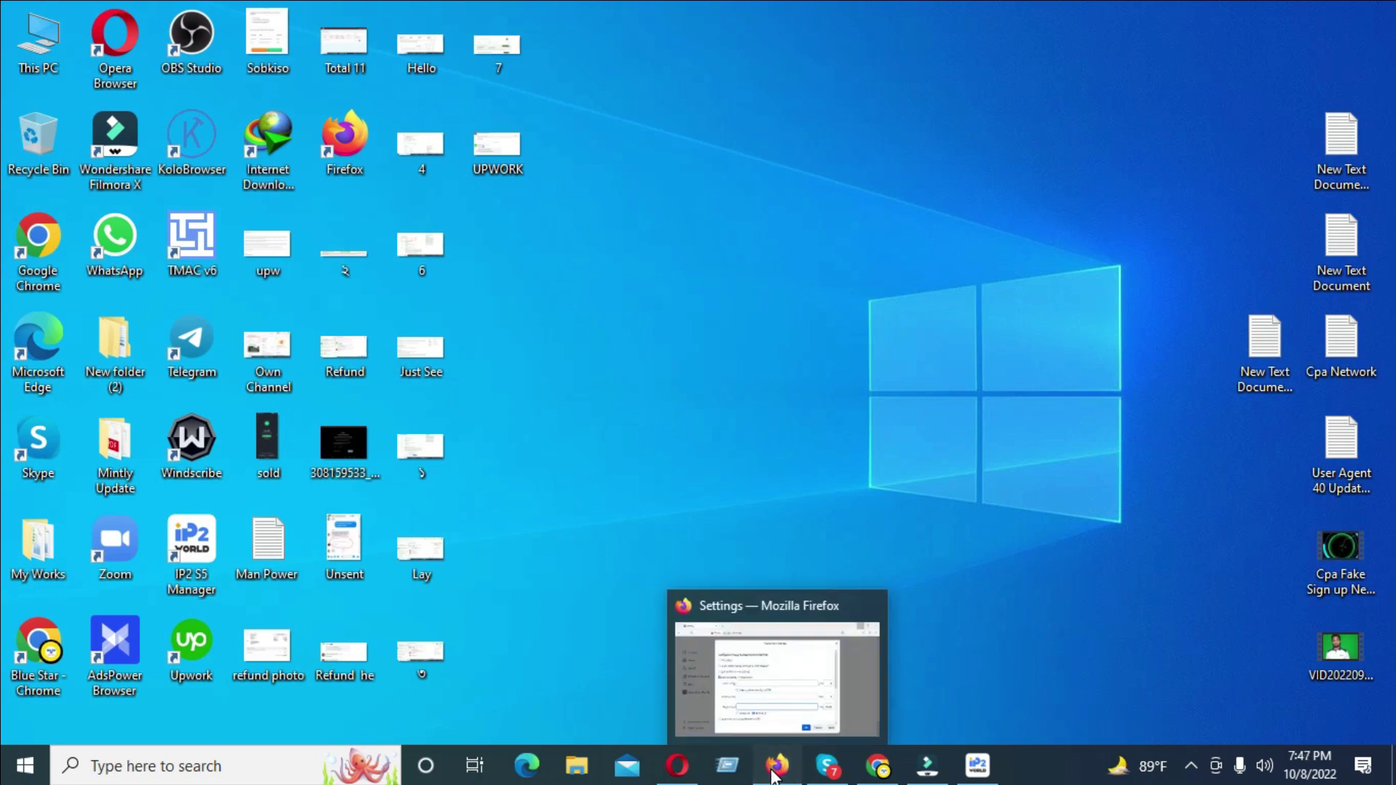
pyautogui.click(774, 776)
pyautogui.click(539, 533)
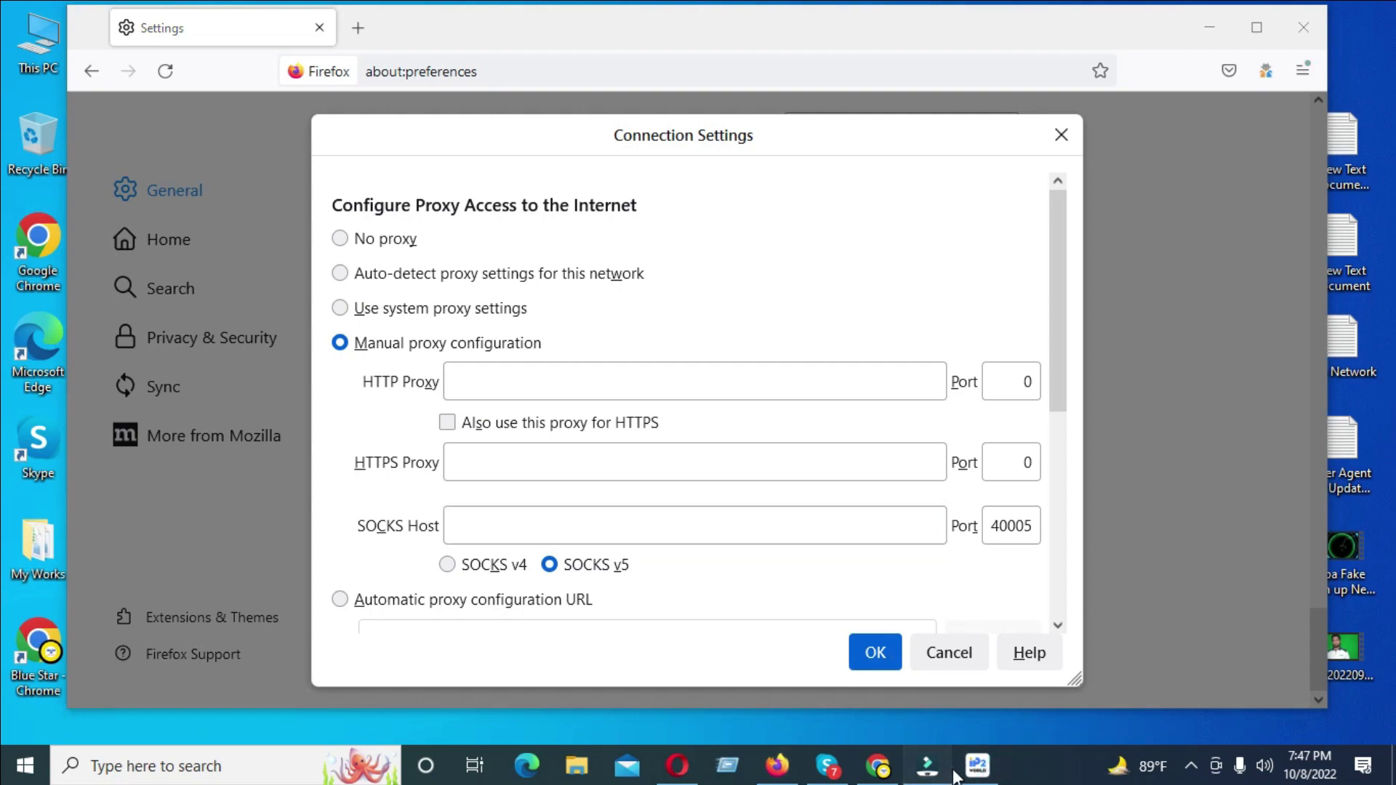
# Bring up IP2World to check its local proxy address, and return to Firefox
pyautogui.click(928, 763)
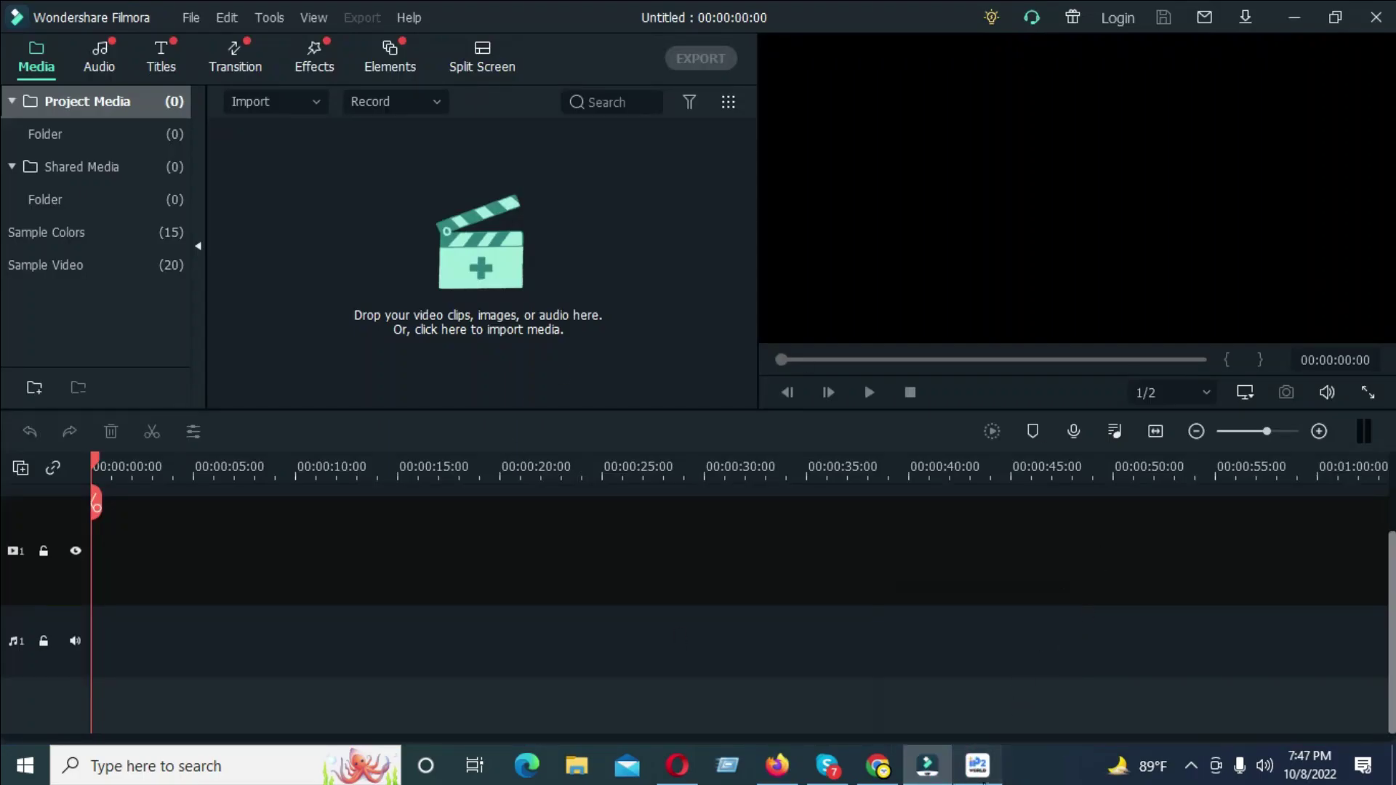
pyautogui.click(977, 765)
pyautogui.click(1292, 20)
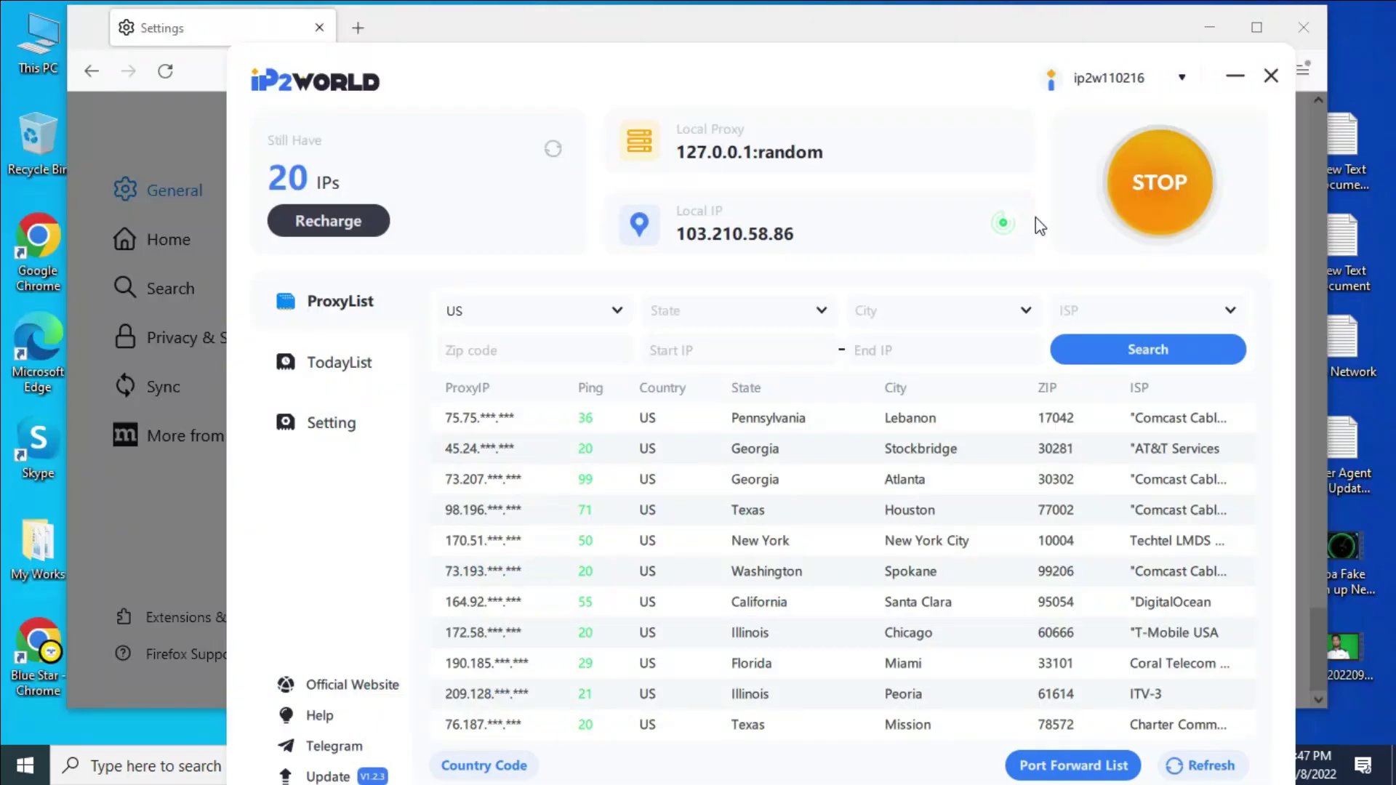
pyautogui.click(1088, 36)
# Set the SOCKS host to 127.0.0.1 with port 40000 and save the connection settings
pyautogui.click(554, 526)
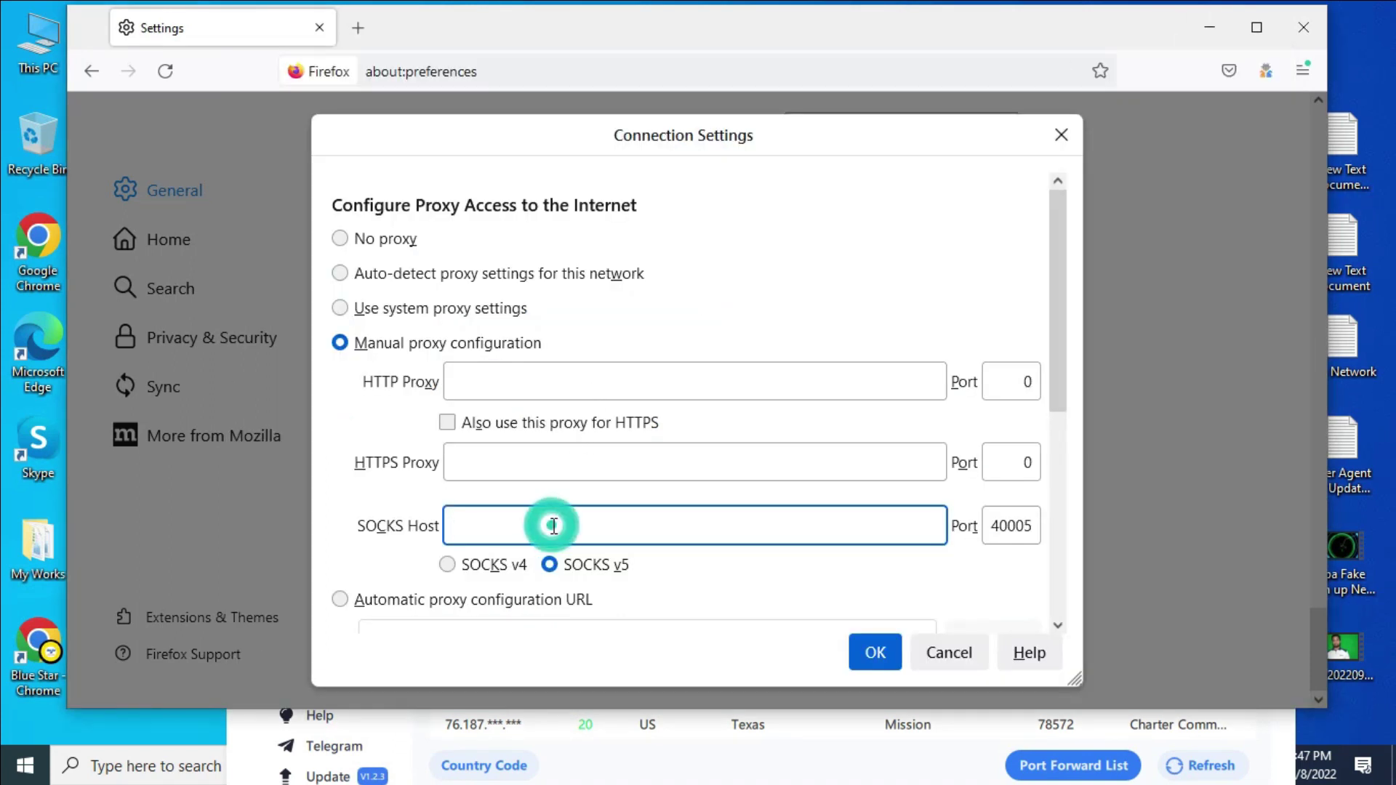
pyautogui.write('127.0.0.1')
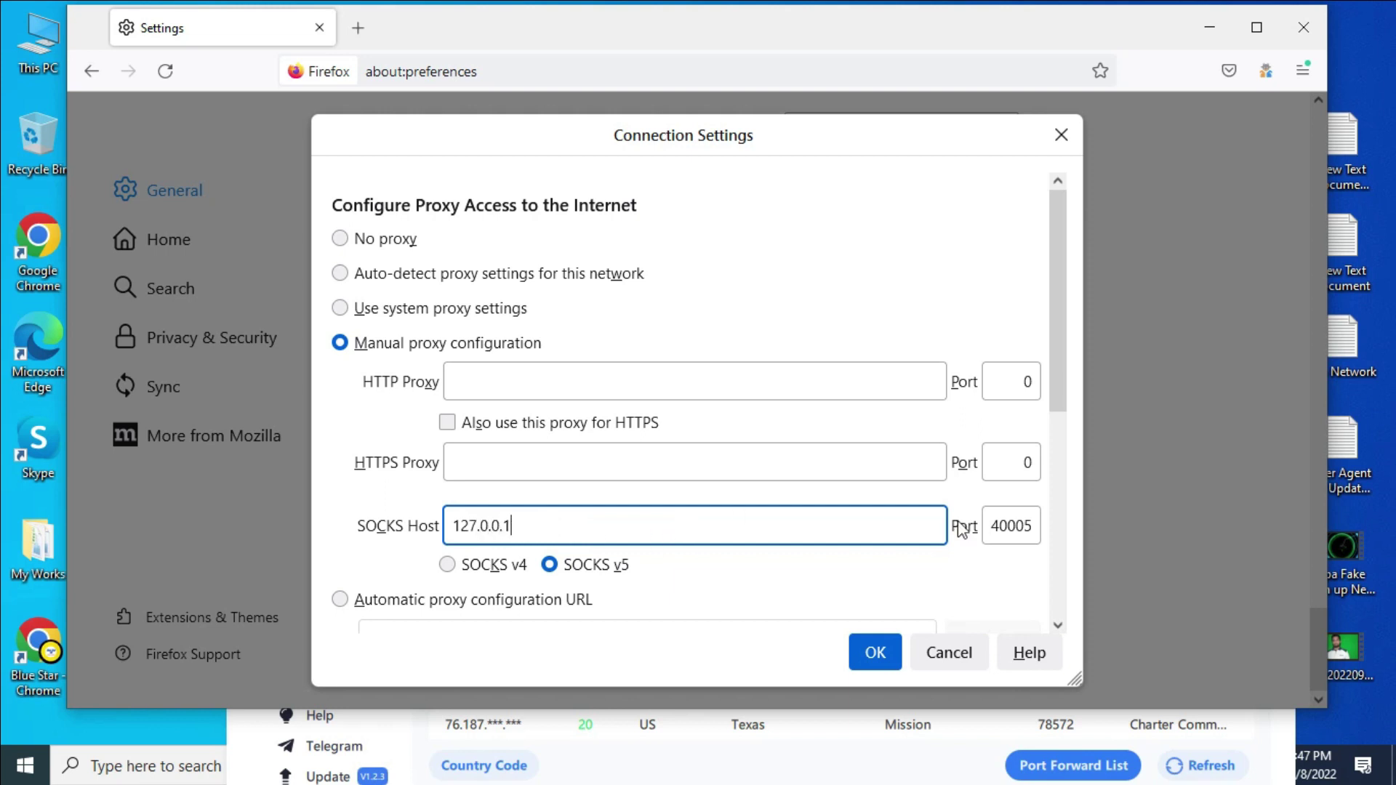
pyautogui.click(1037, 527)
pyautogui.write('40000')
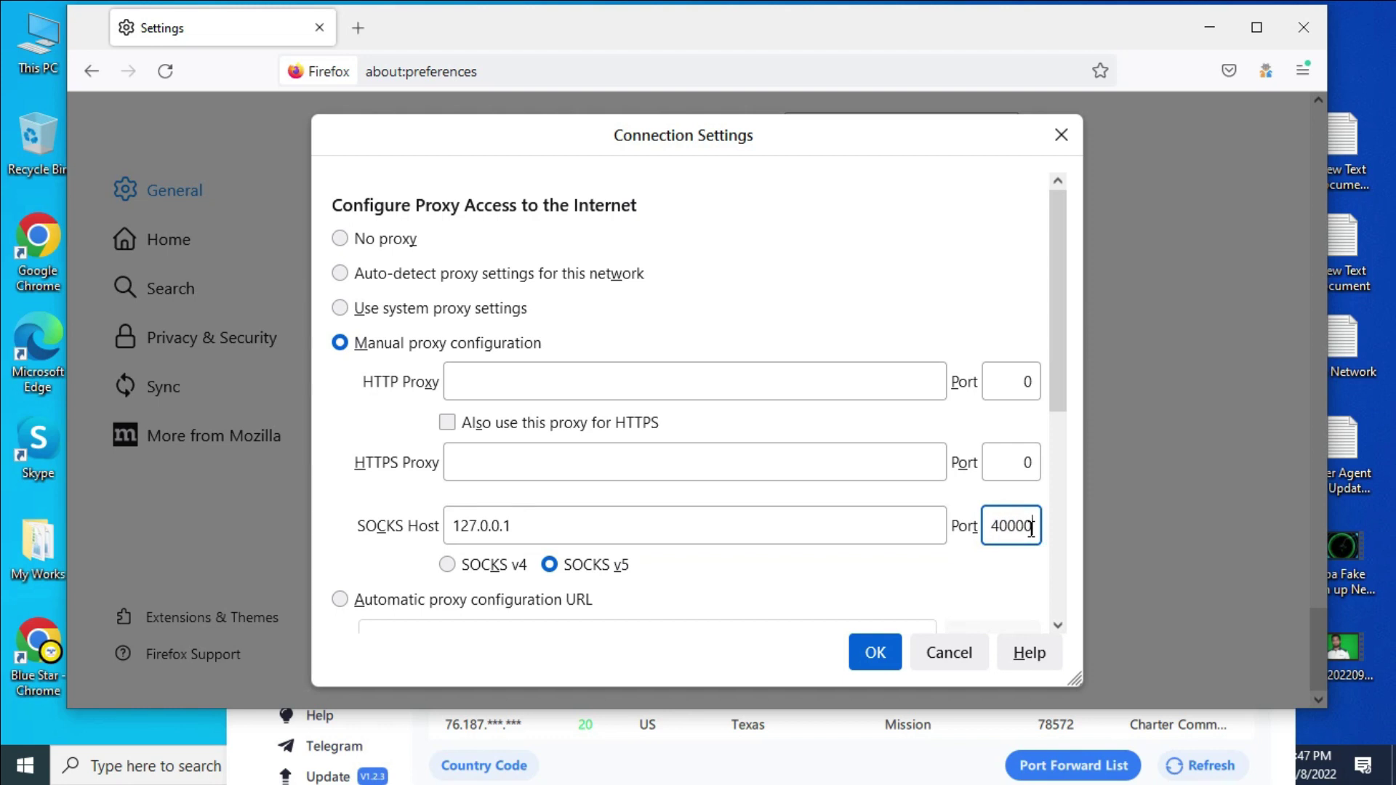
pyautogui.click(871, 652)
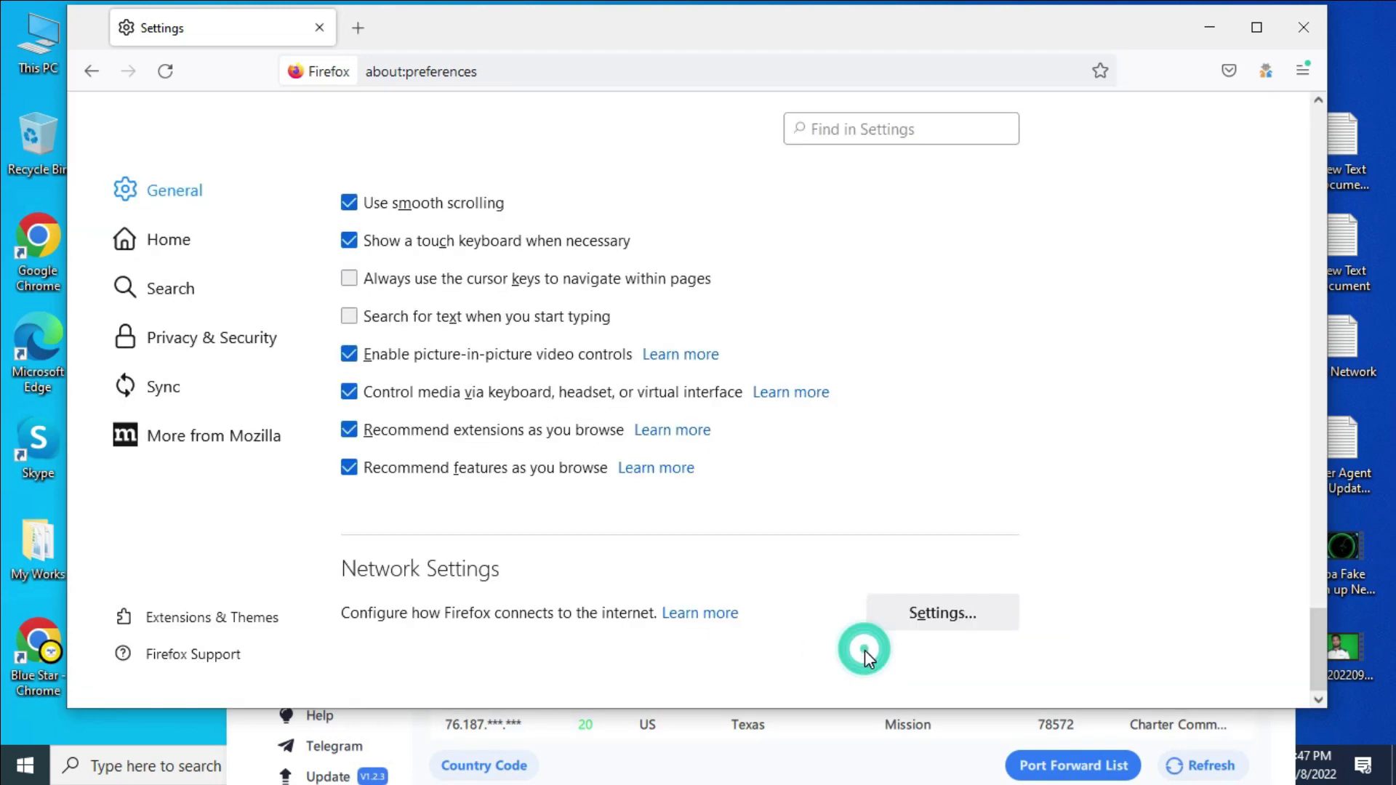
# Replace the settings tab with a new tab and load Whoer.net in it
pyautogui.click(358, 28)
pyautogui.click(318, 27)
pyautogui.click(325, 70)
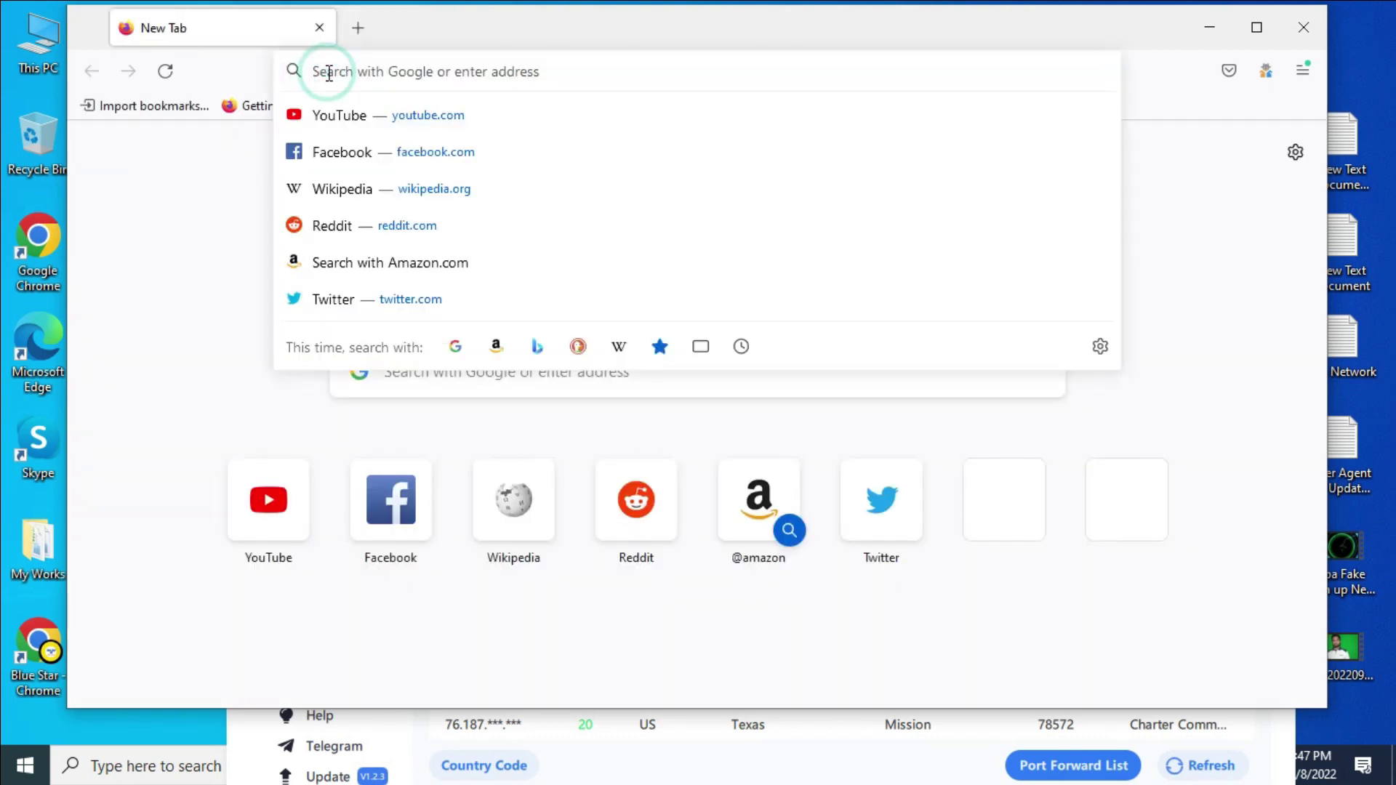
pyautogui.write('Whoer.net')
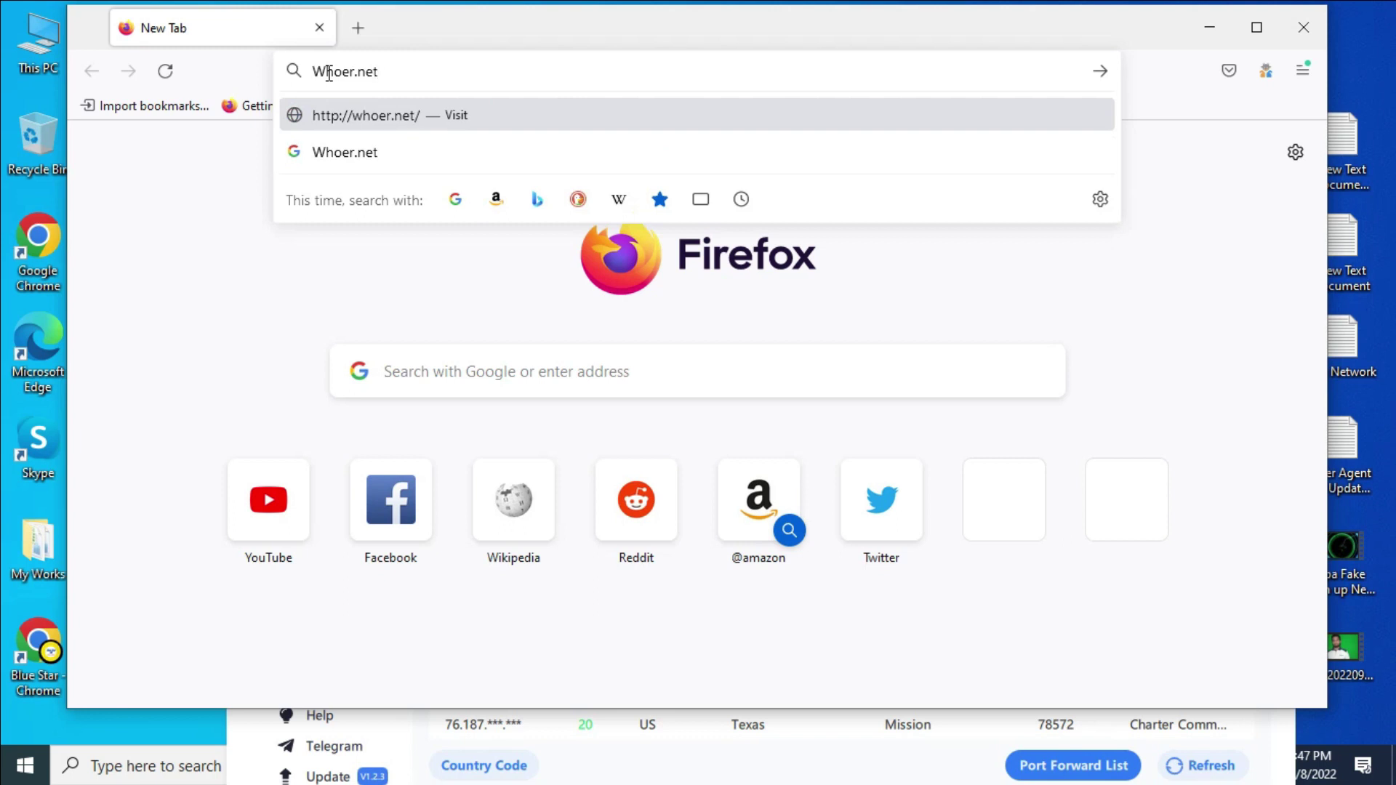
pyautogui.press('Return')
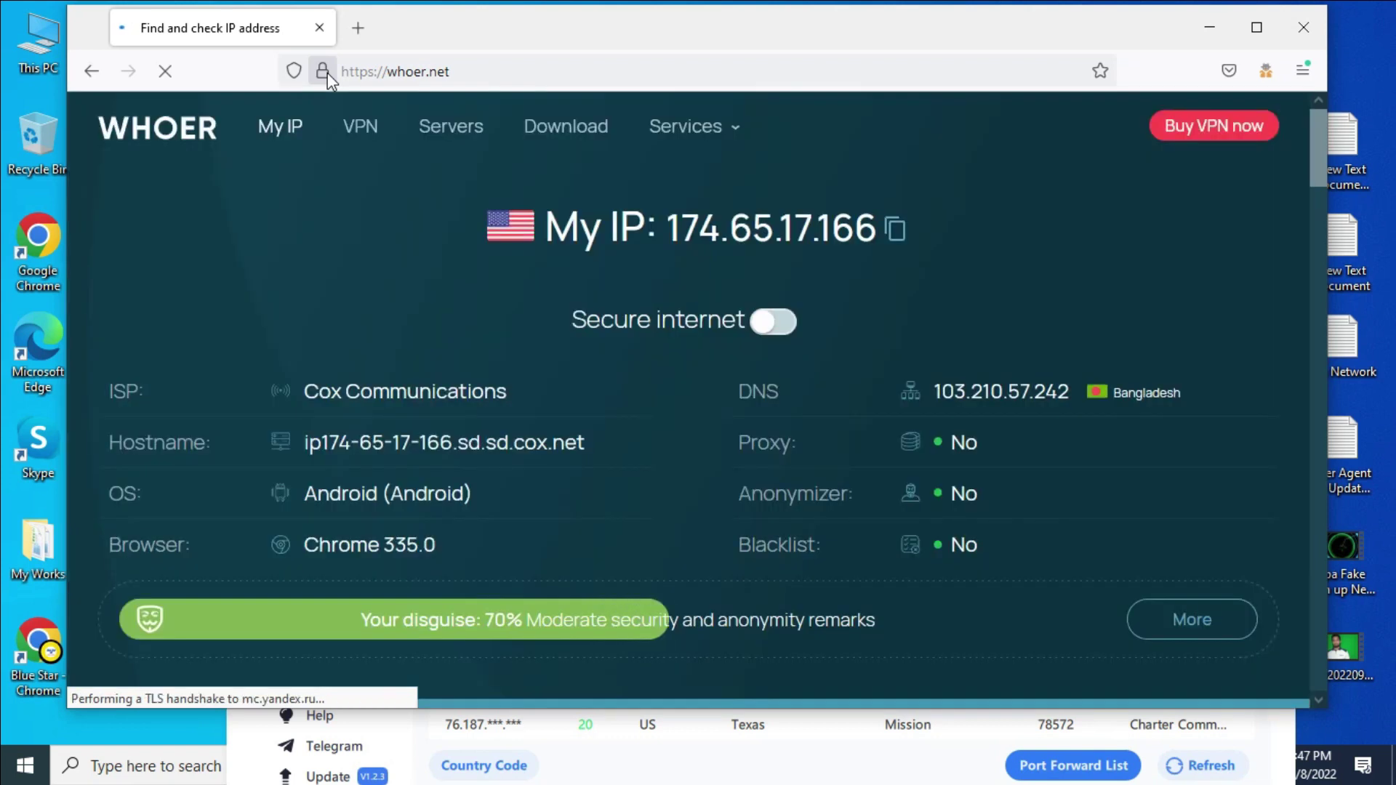
# Examine the IP address and location details on the Whoer page to check the proxy
pyautogui.moveTo(603, 227); pyautogui.dragTo(854, 231)
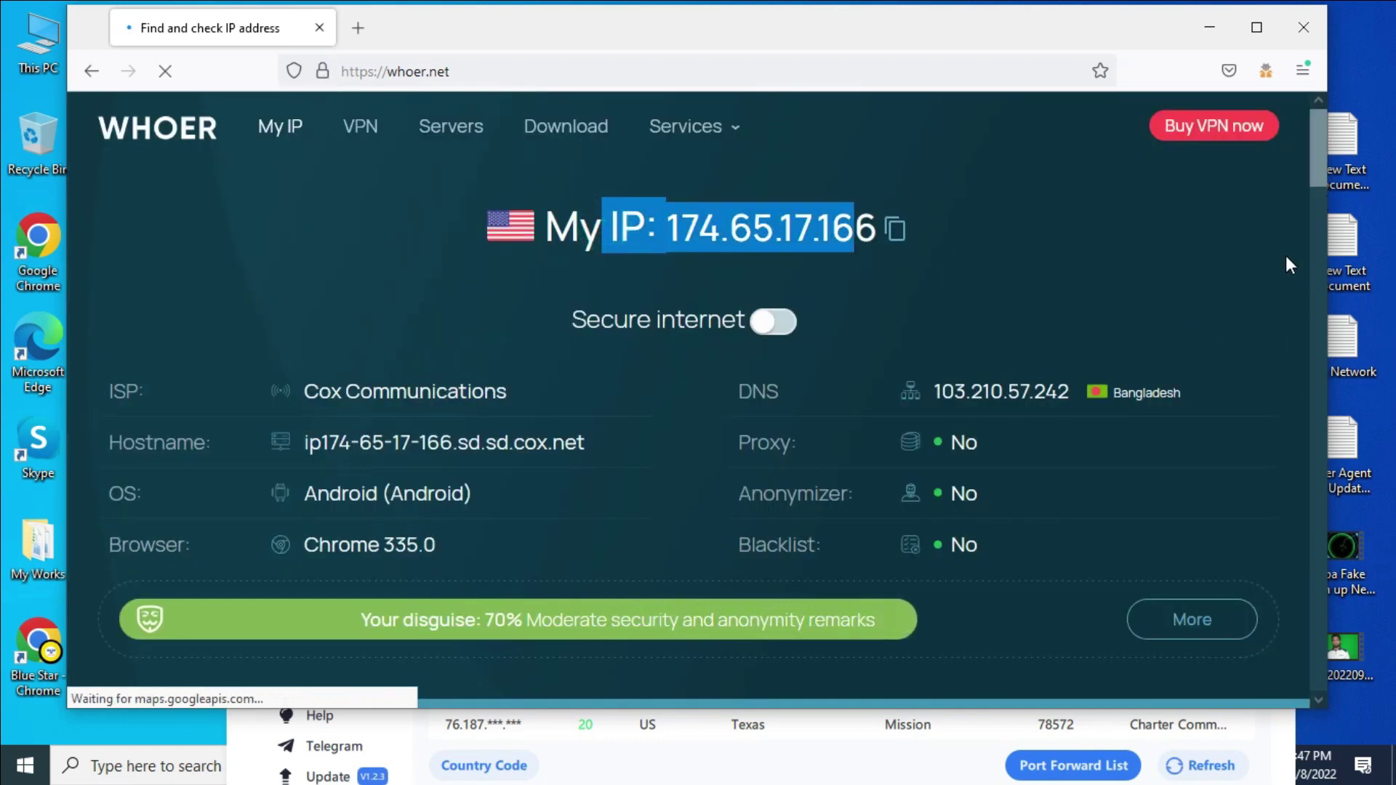
pyautogui.moveTo(1321, 164); pyautogui.dragTo(1290, 417)
pyautogui.moveTo(483, 422); pyautogui.dragTo(548, 613)
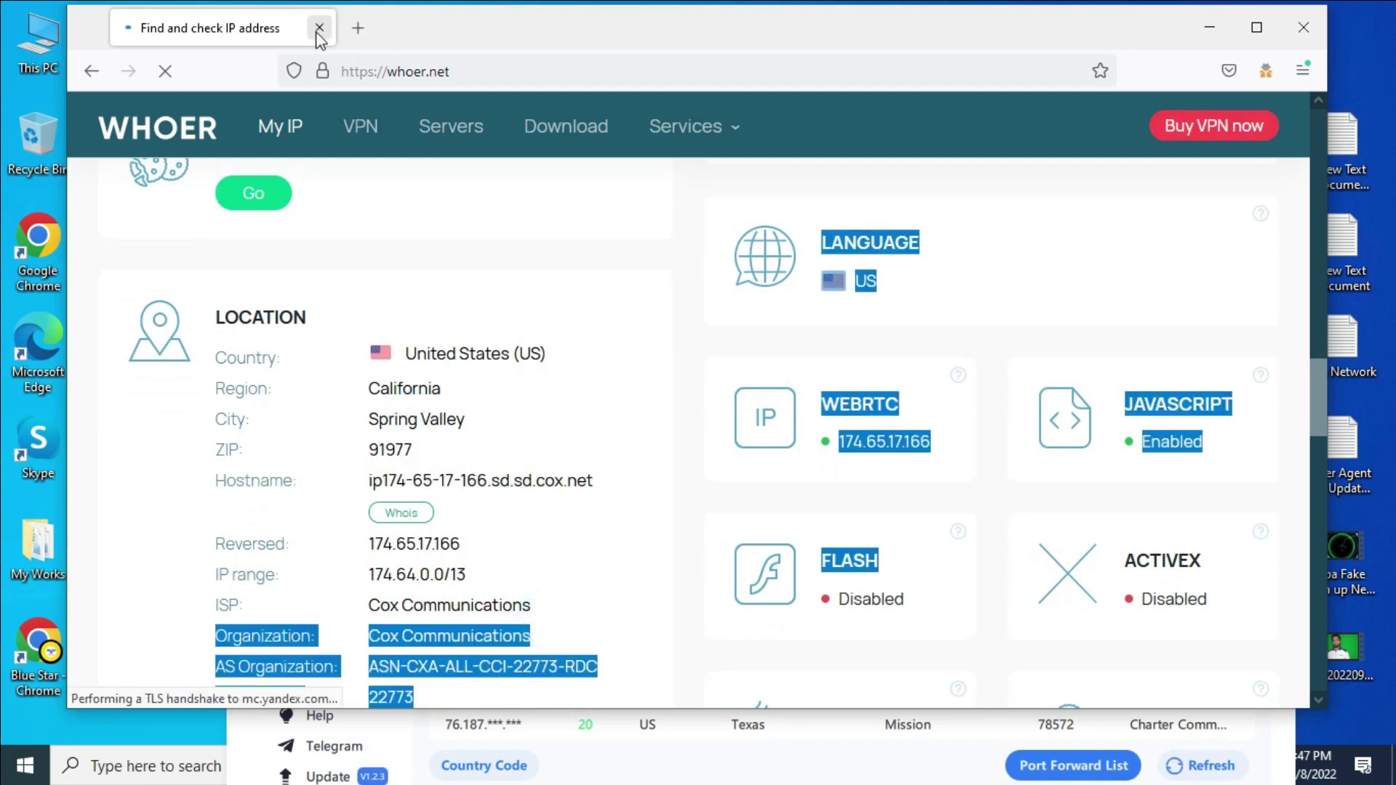
# Replace the Whoer tab with a new one and open Firefox's network connection settings
pyautogui.click(355, 33)
pyautogui.click(323, 31)
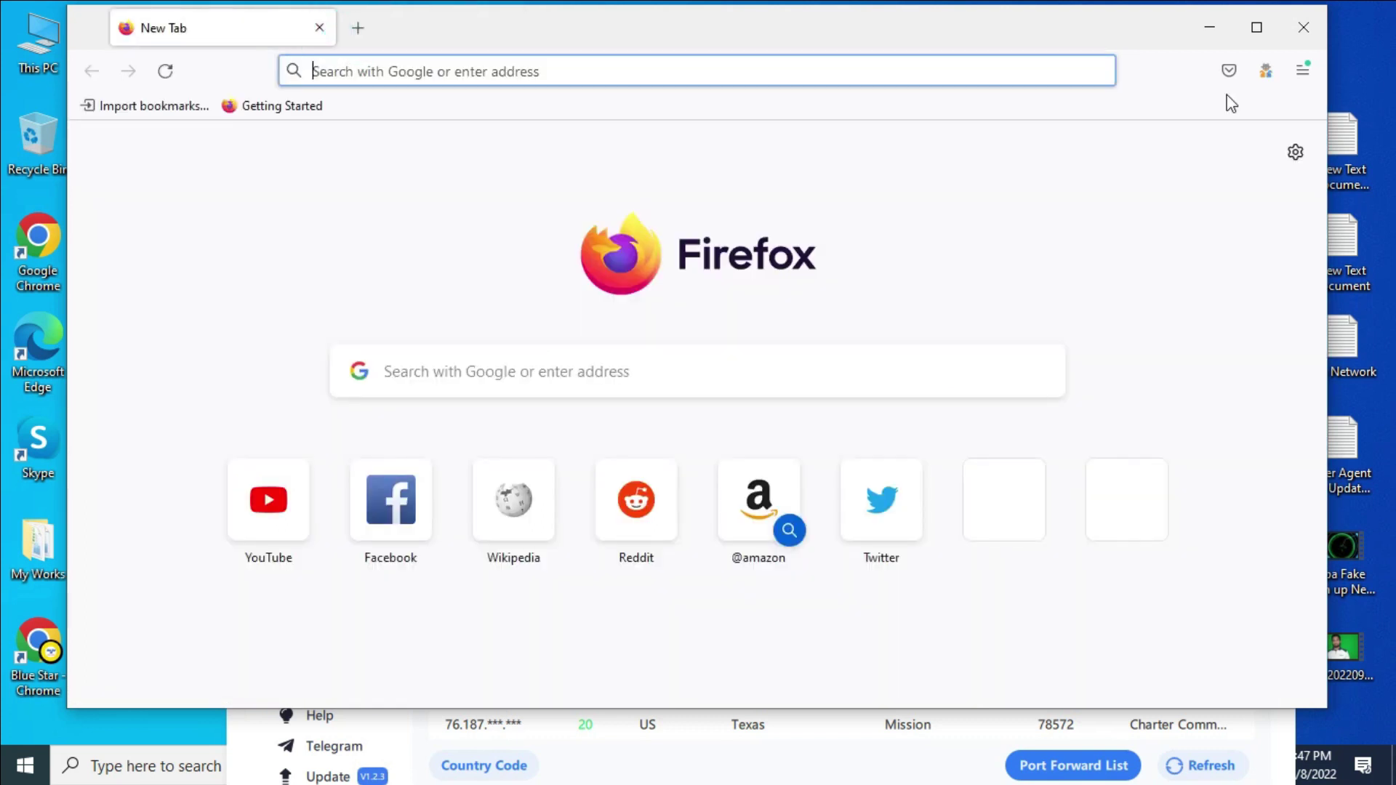
pyautogui.click(1301, 72)
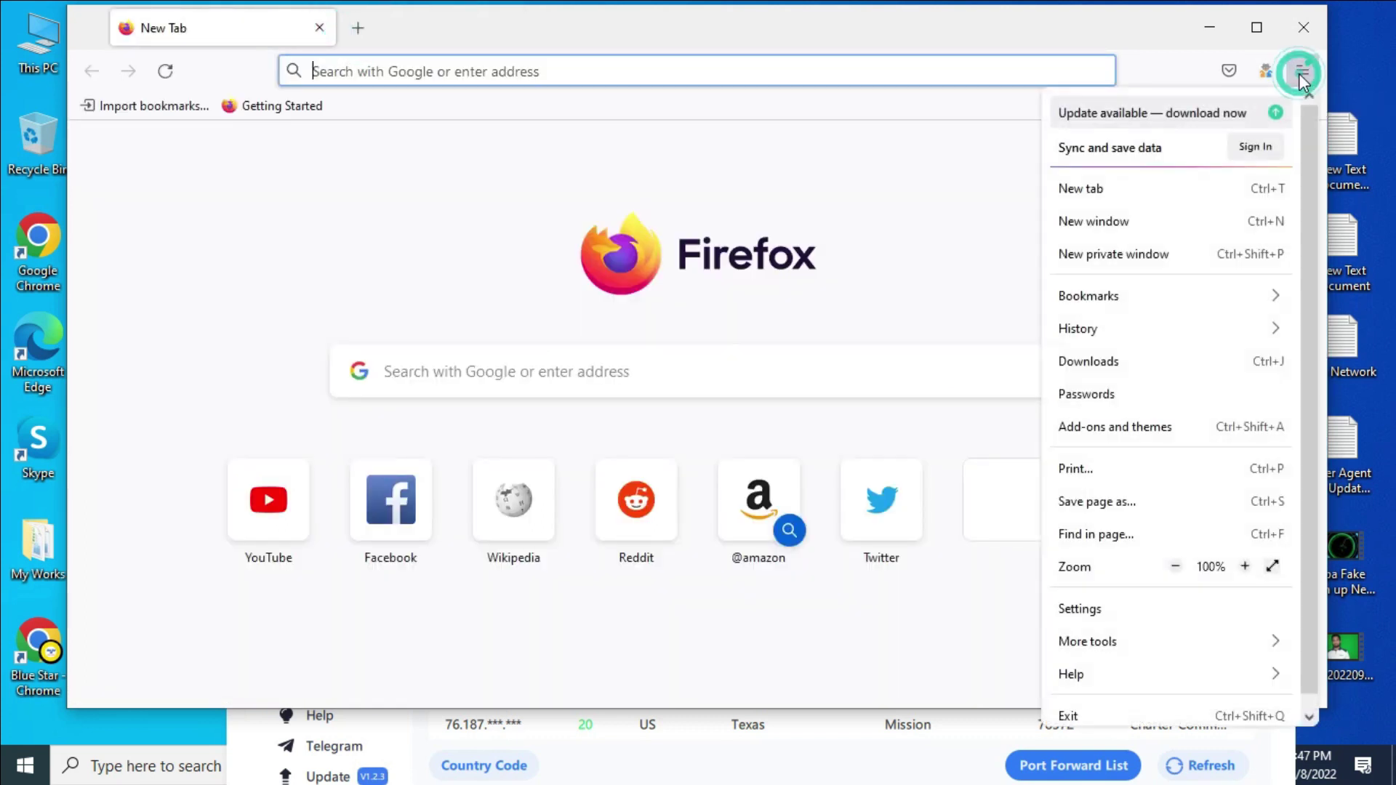
pyautogui.click(1101, 607)
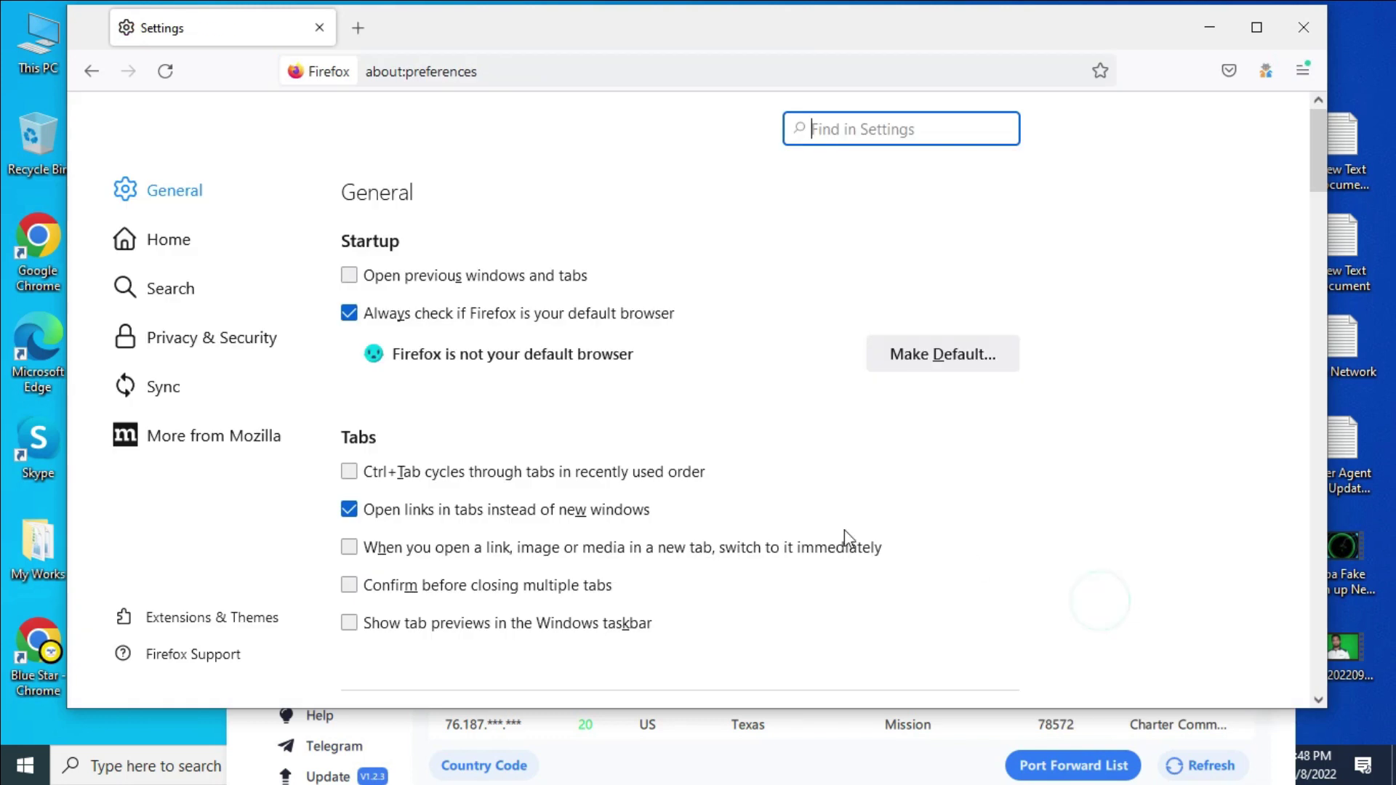
pyautogui.moveTo(1319, 182); pyautogui.dragTo(1327, 695)
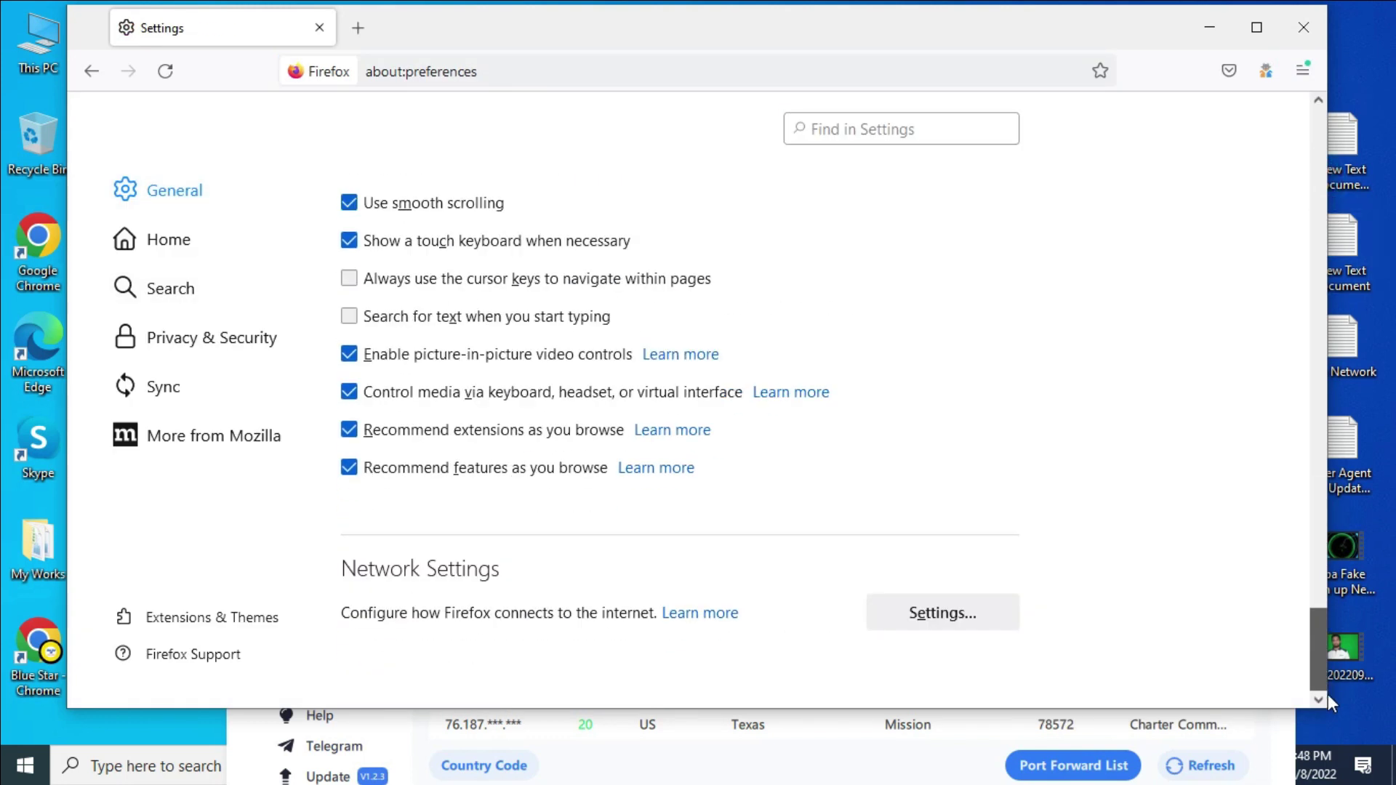
pyautogui.click(923, 608)
# Clear the SOCKS host and port, switch to Use system proxy settings, and save the connection settings
pyautogui.tripleClick(538, 525)
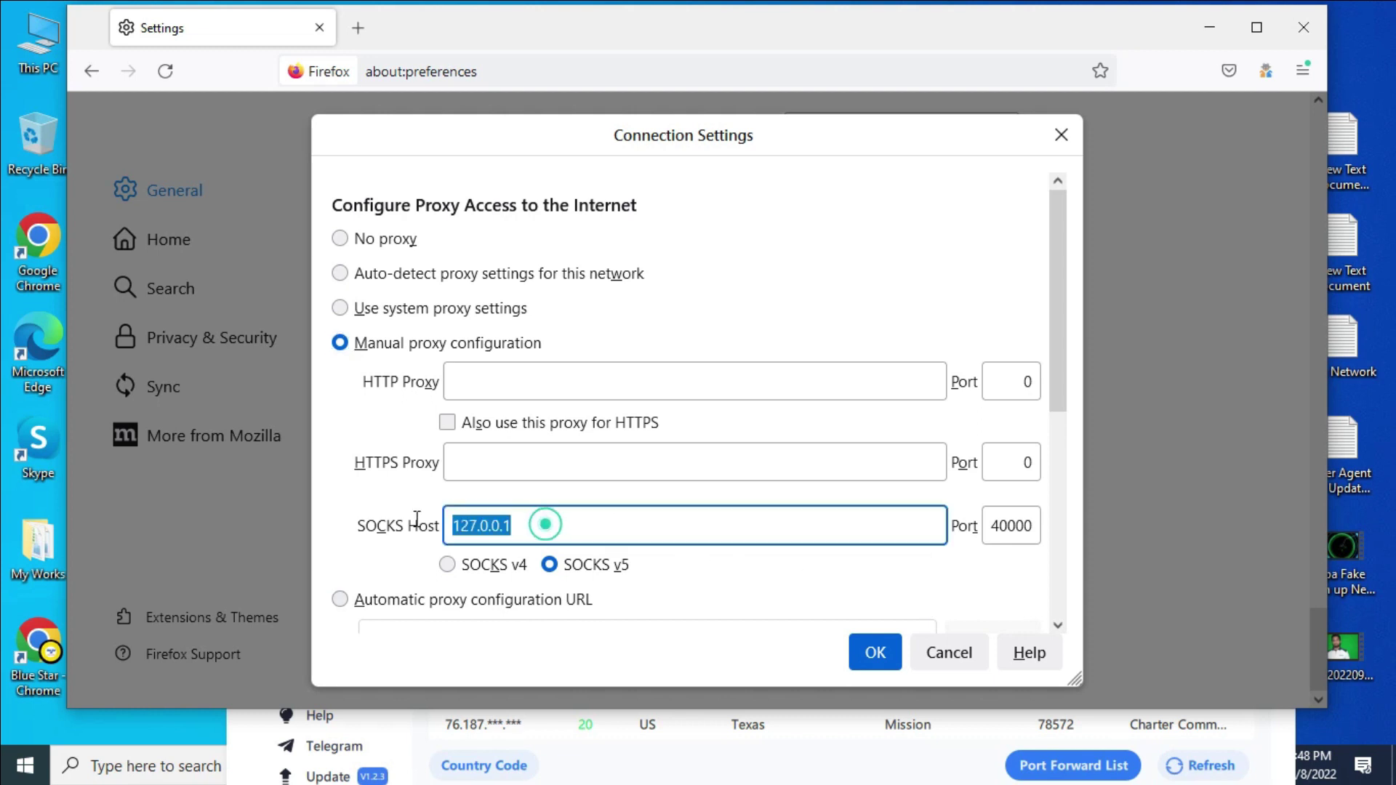
pyautogui.press('BackSpace')
pyautogui.click(1035, 529)
pyautogui.press('BackSpace')
pyautogui.press('BackSpace')
pyautogui.press('BackSpace')
pyautogui.press('BackSpace')
pyautogui.press('BackSpace')
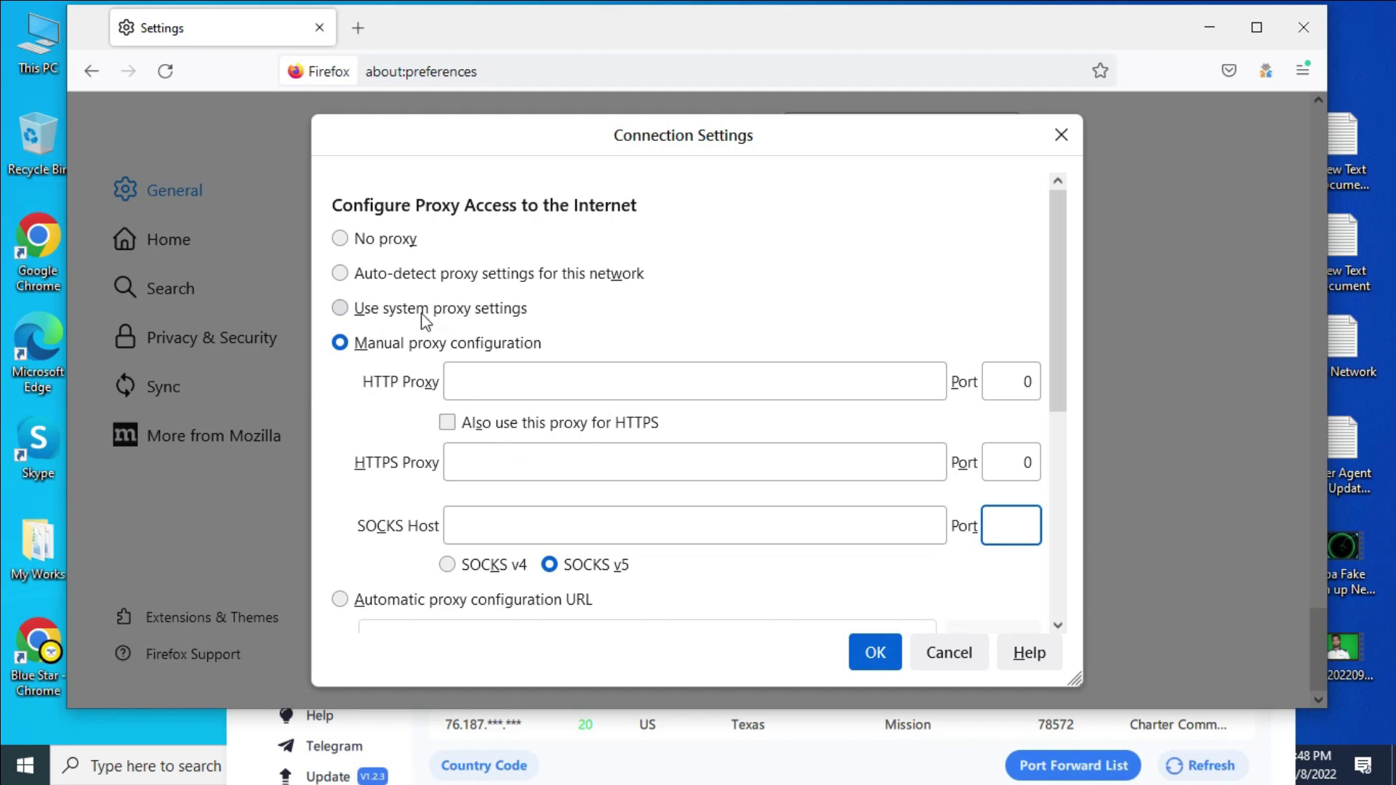
pyautogui.click(340, 308)
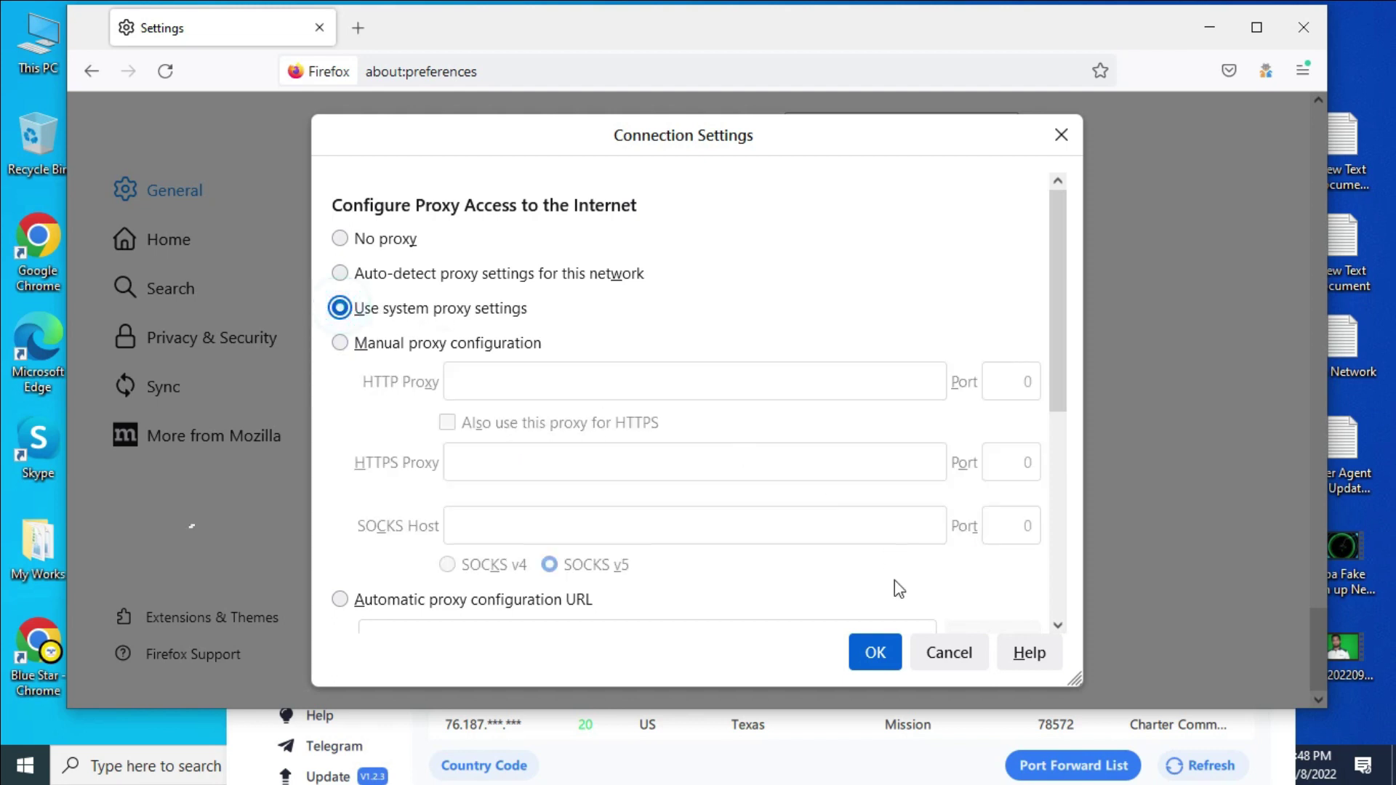
pyautogui.click(876, 651)
# Clear the desktop by closing Firefox and Skype and minimizing IP2World, and refresh it
pyautogui.click(1295, 15)
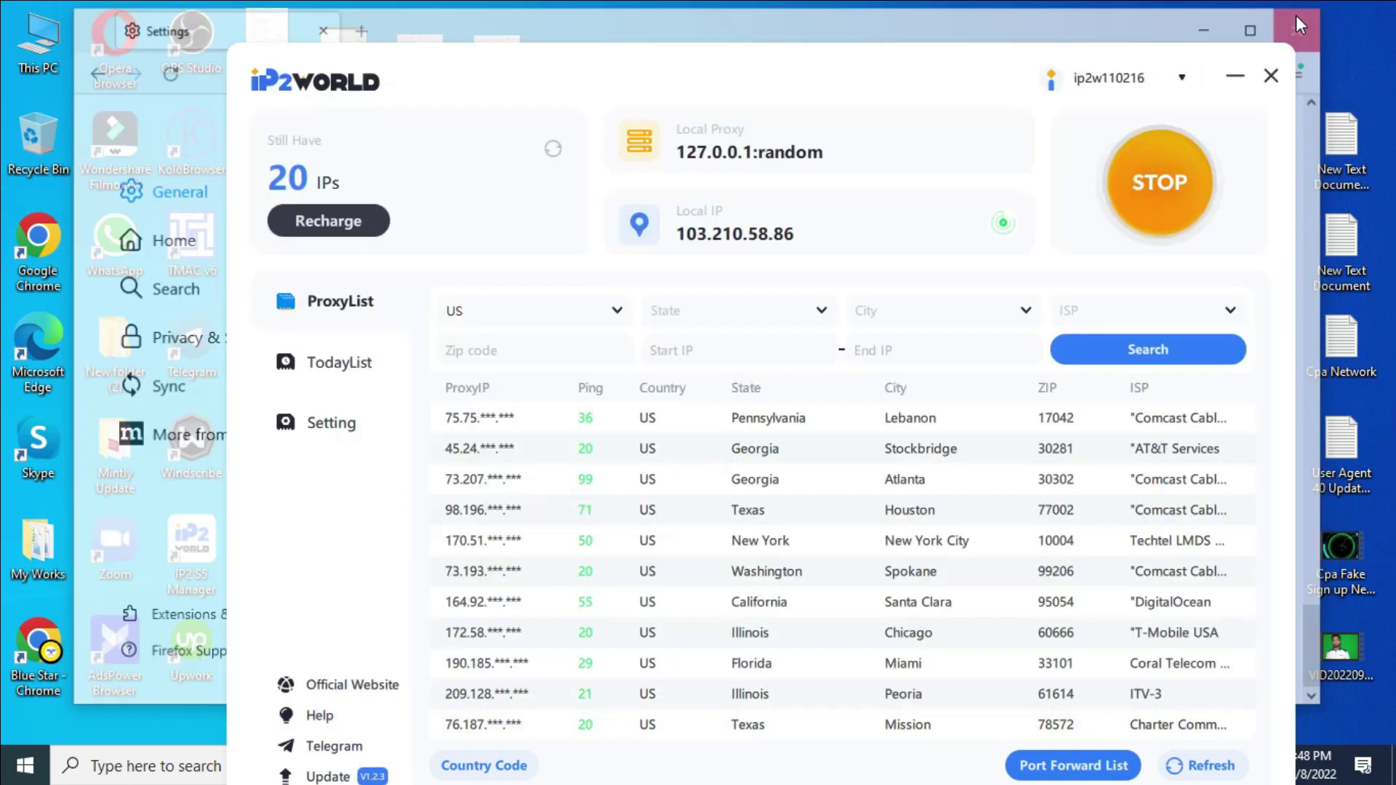
pyautogui.click(1228, 76)
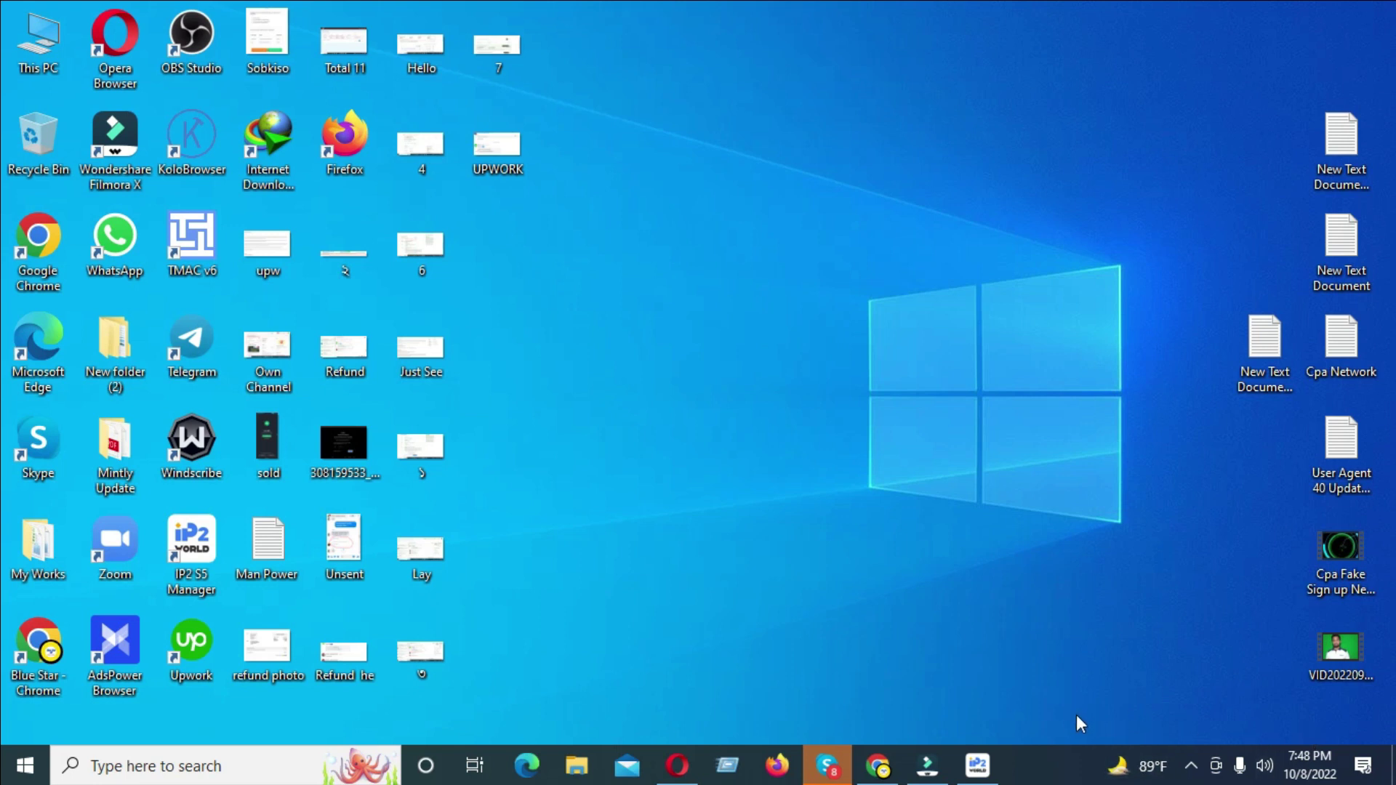
pyautogui.moveTo(829, 767)
pyautogui.click(925, 611)
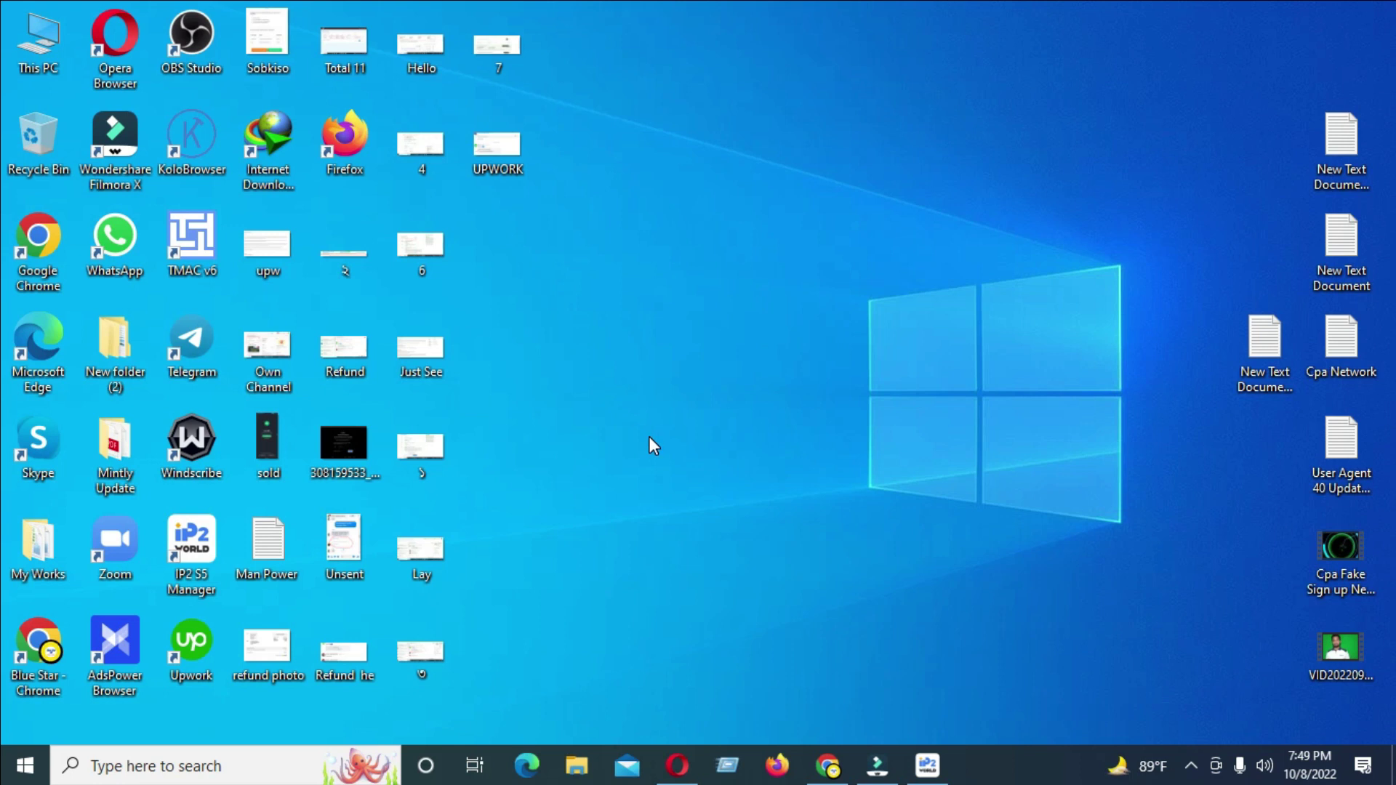
pyautogui.rightClick(679, 233)
pyautogui.click(733, 295)
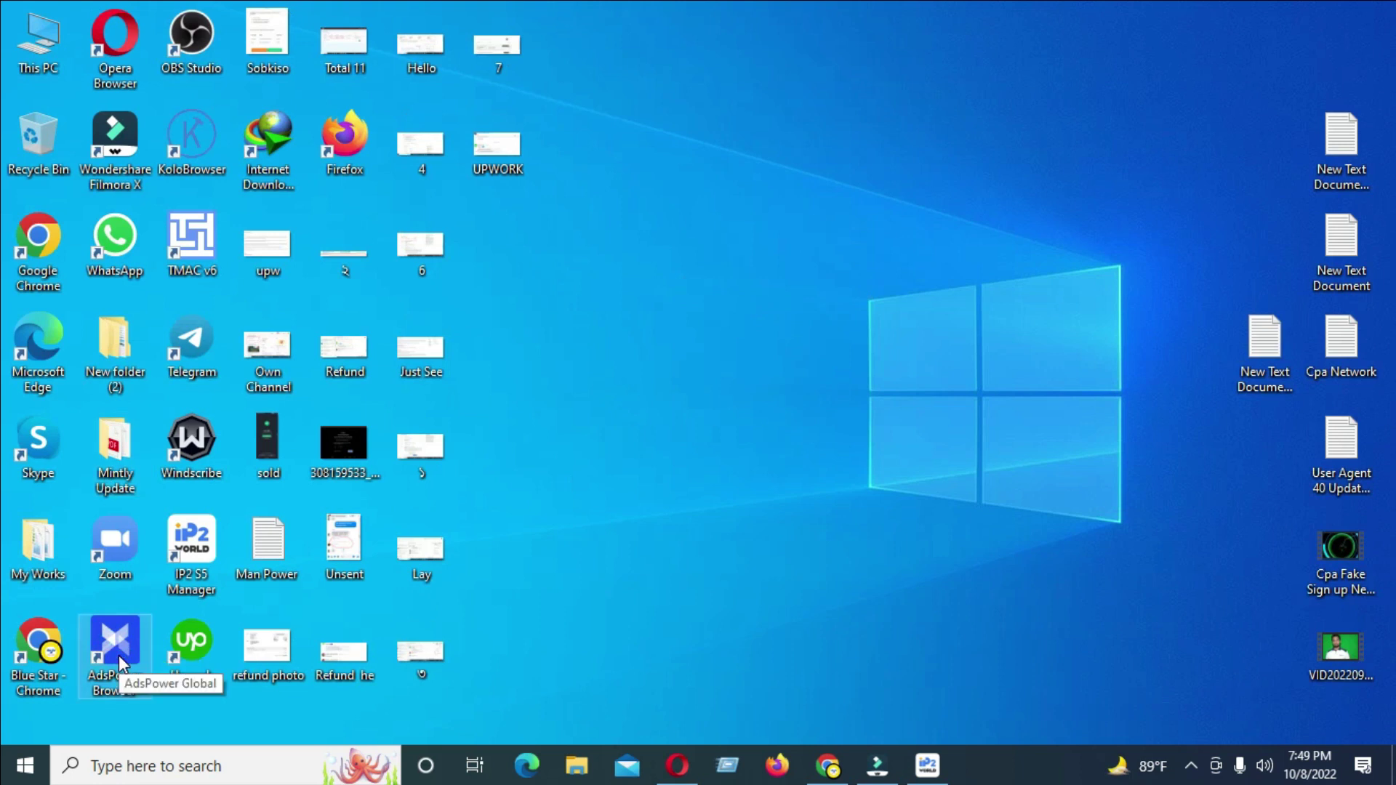
# Launch AdsPower Browser, skipping the plan update offer, and delete its only existing profile
pyautogui.doubleClick(119, 656)
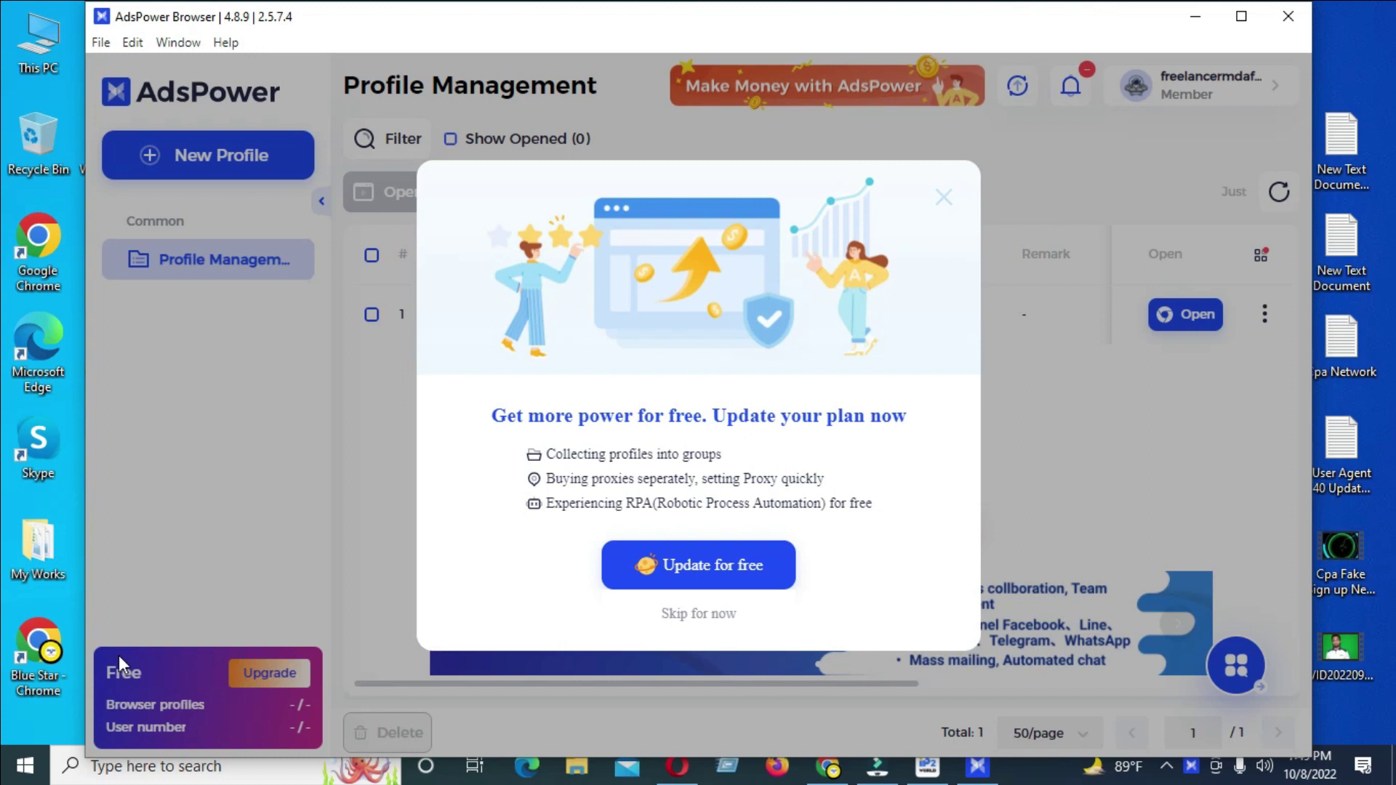
pyautogui.click(709, 620)
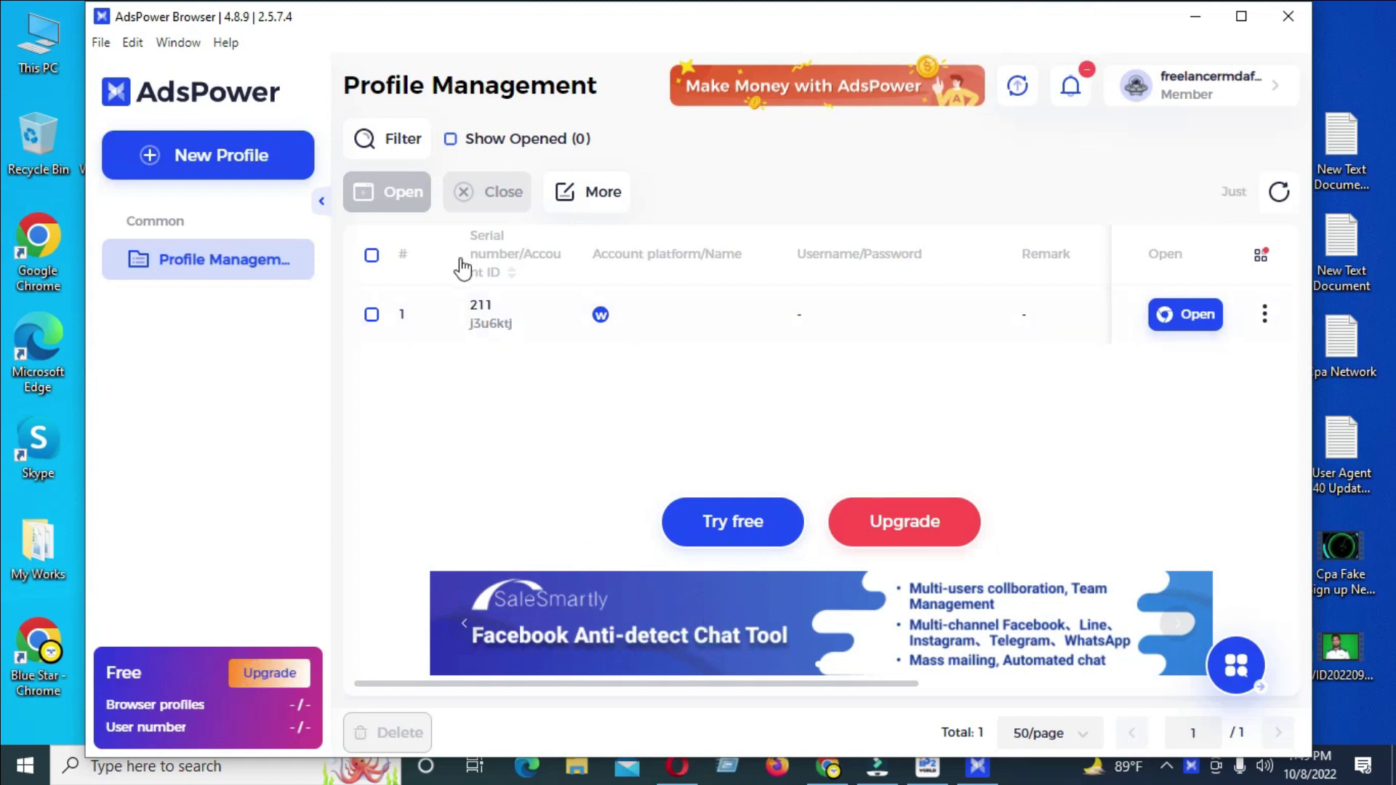
pyautogui.click(372, 315)
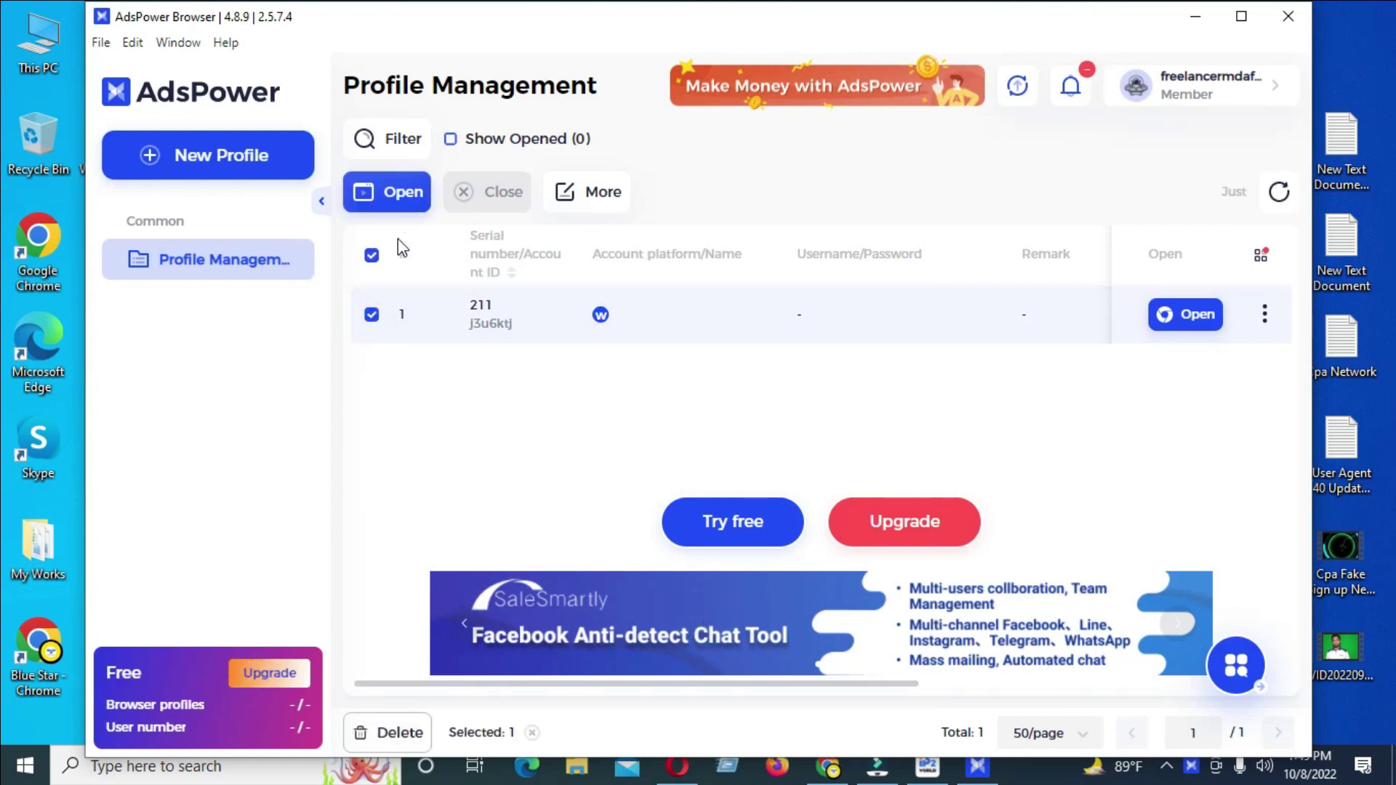
pyautogui.click(1266, 314)
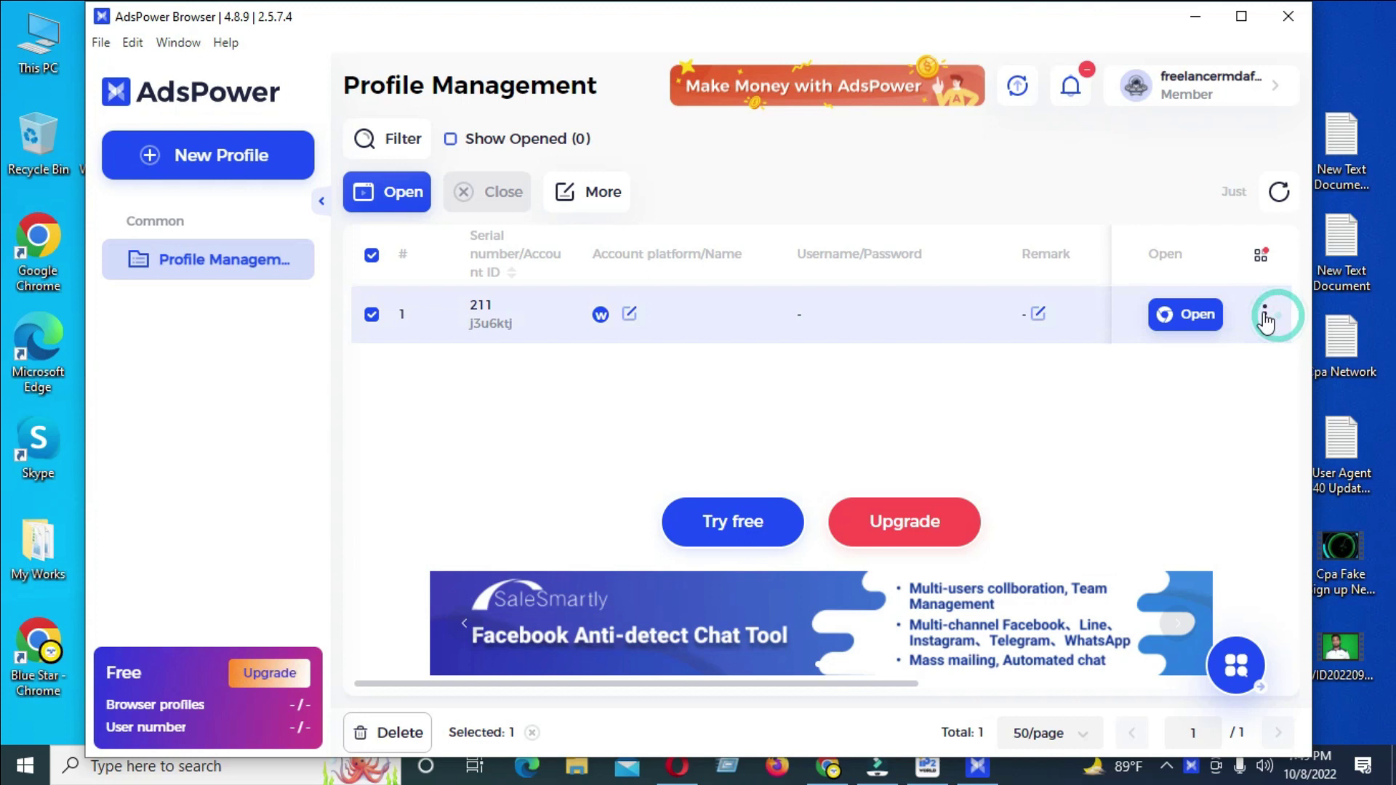
pyautogui.click(1267, 386)
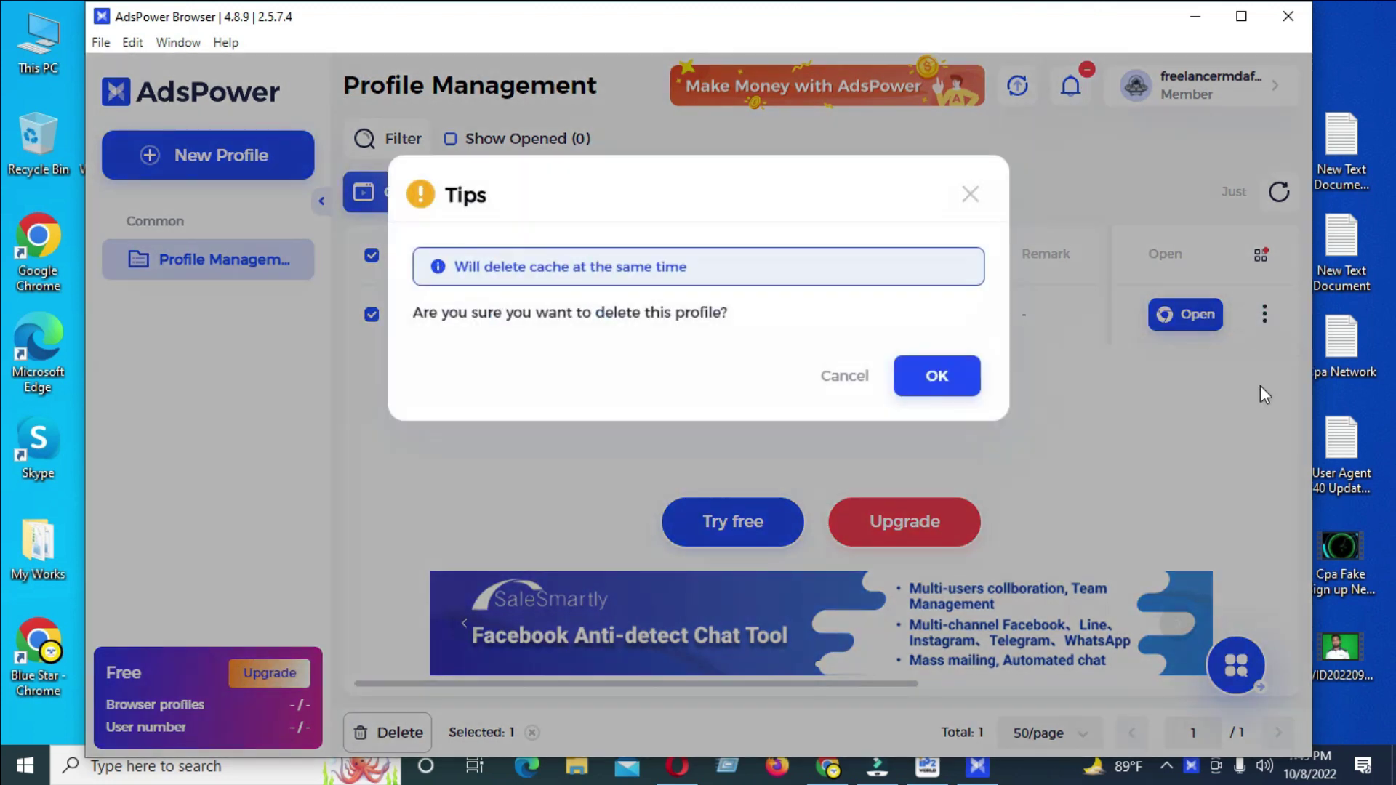
pyautogui.click(935, 395)
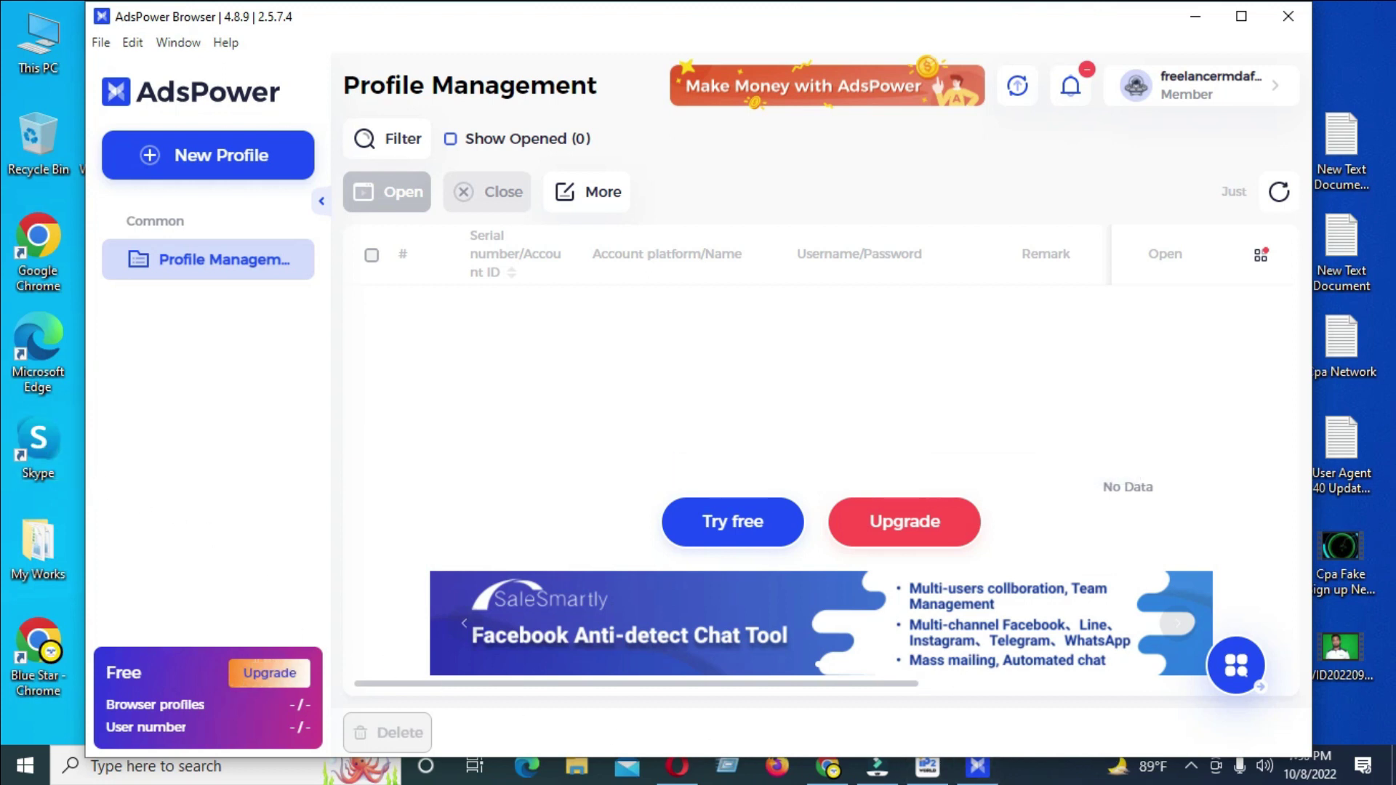
# Start a new browser profile in the maximized AdsPower window with Android as the only user agent system
pyautogui.click(1240, 16)
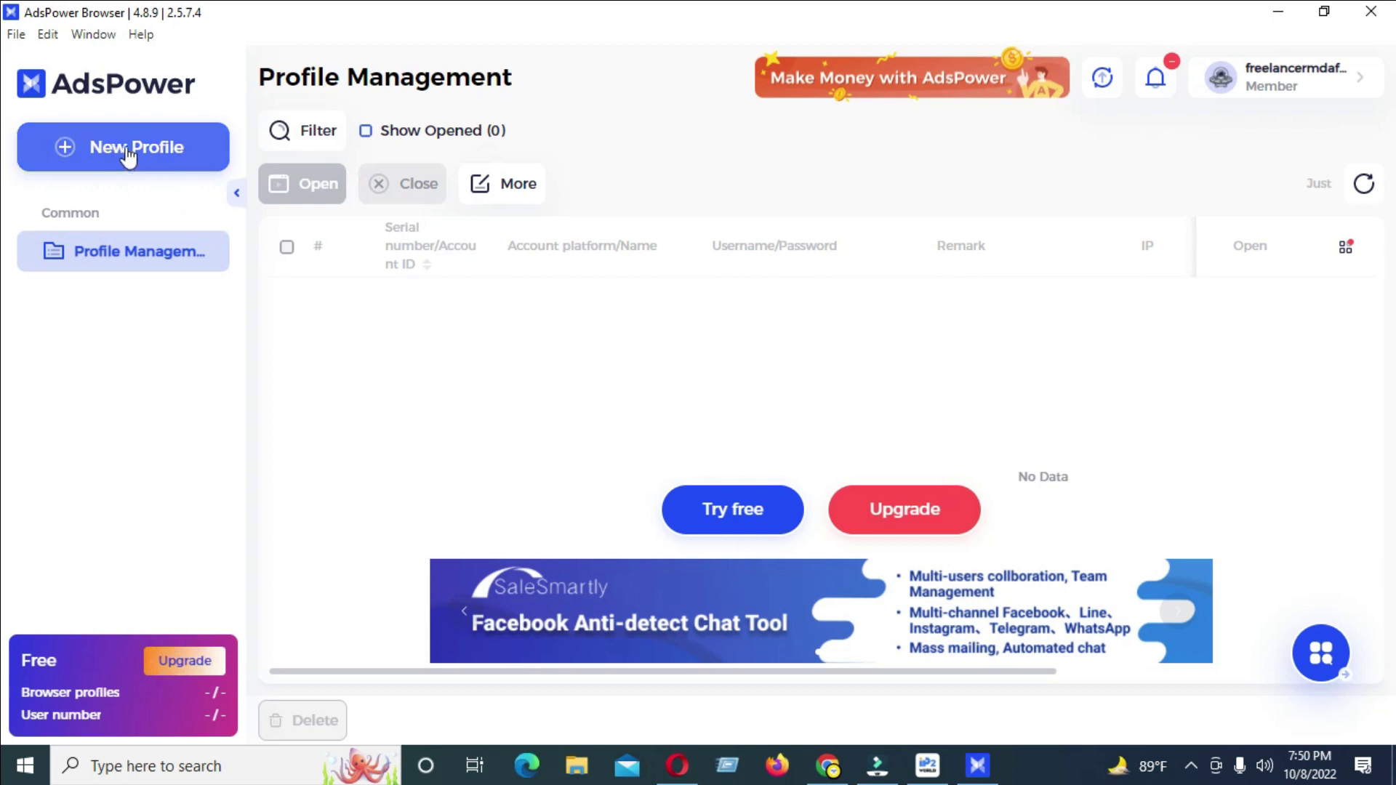
pyautogui.click(84, 154)
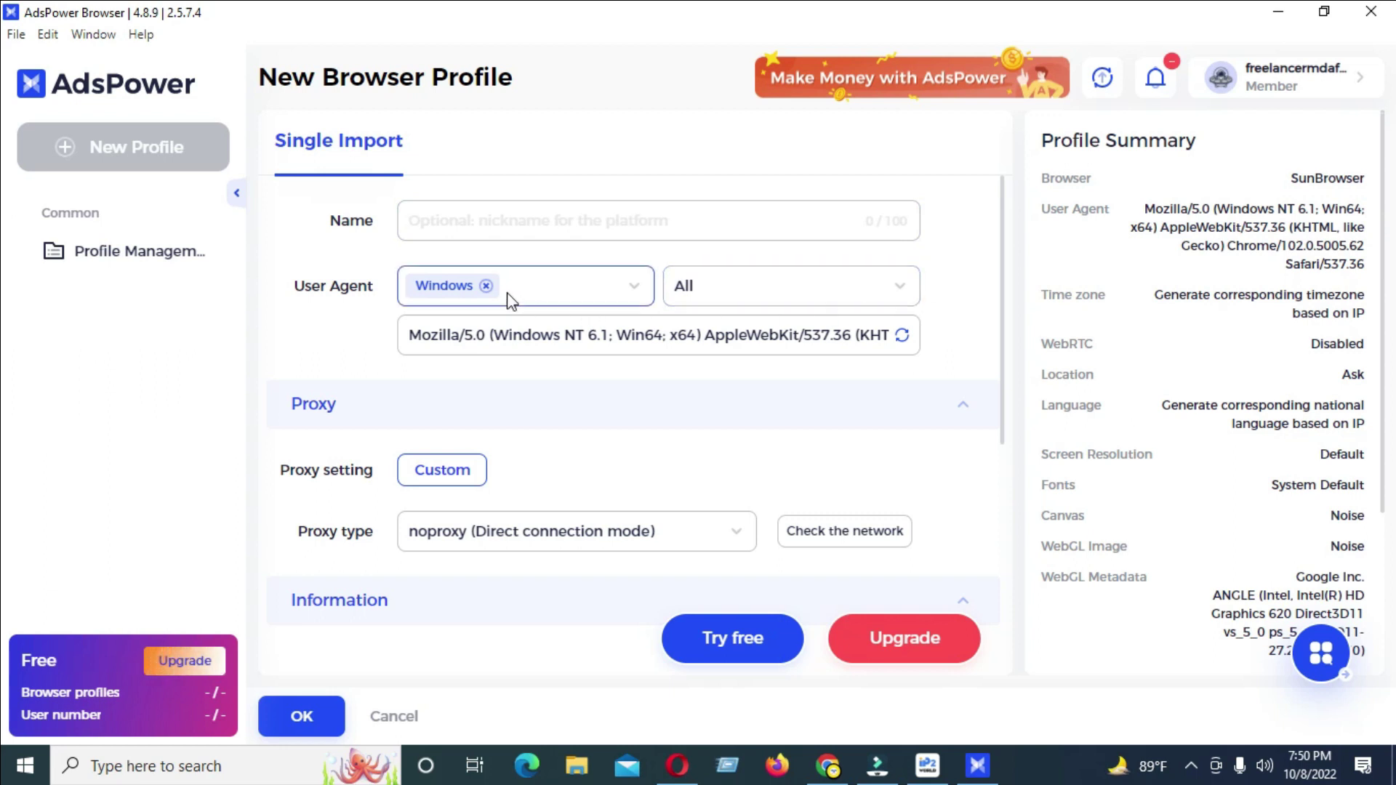
pyautogui.click(485, 288)
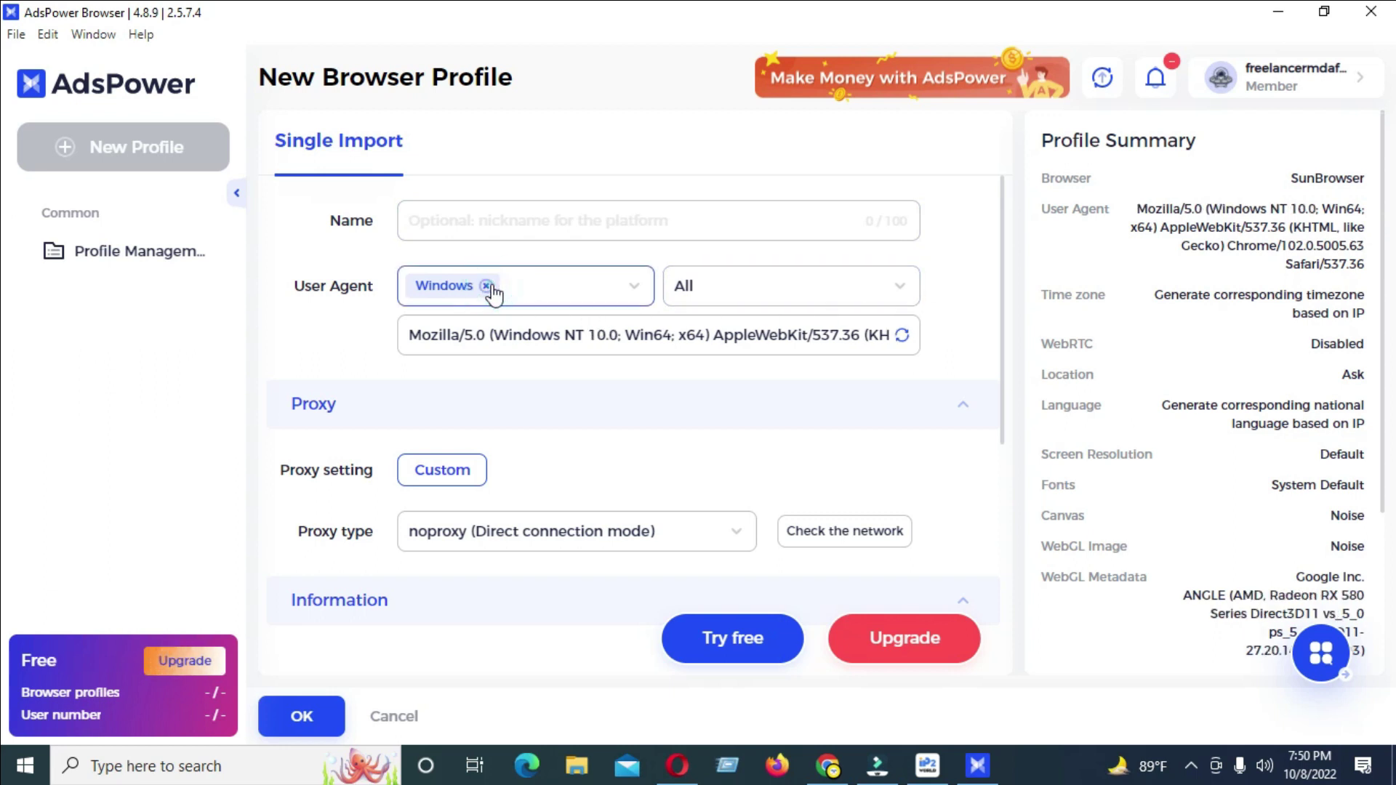
pyautogui.click(627, 286)
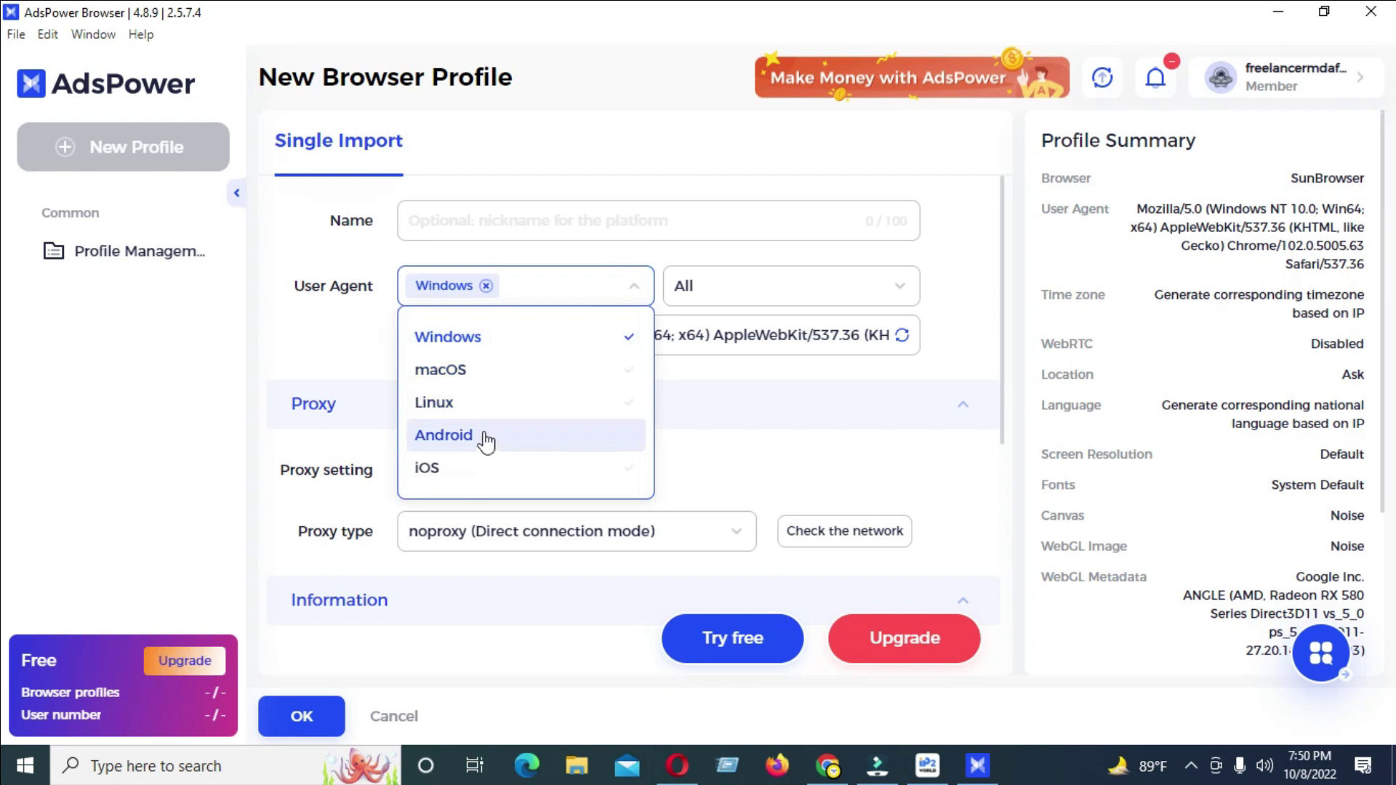
pyautogui.click(483, 437)
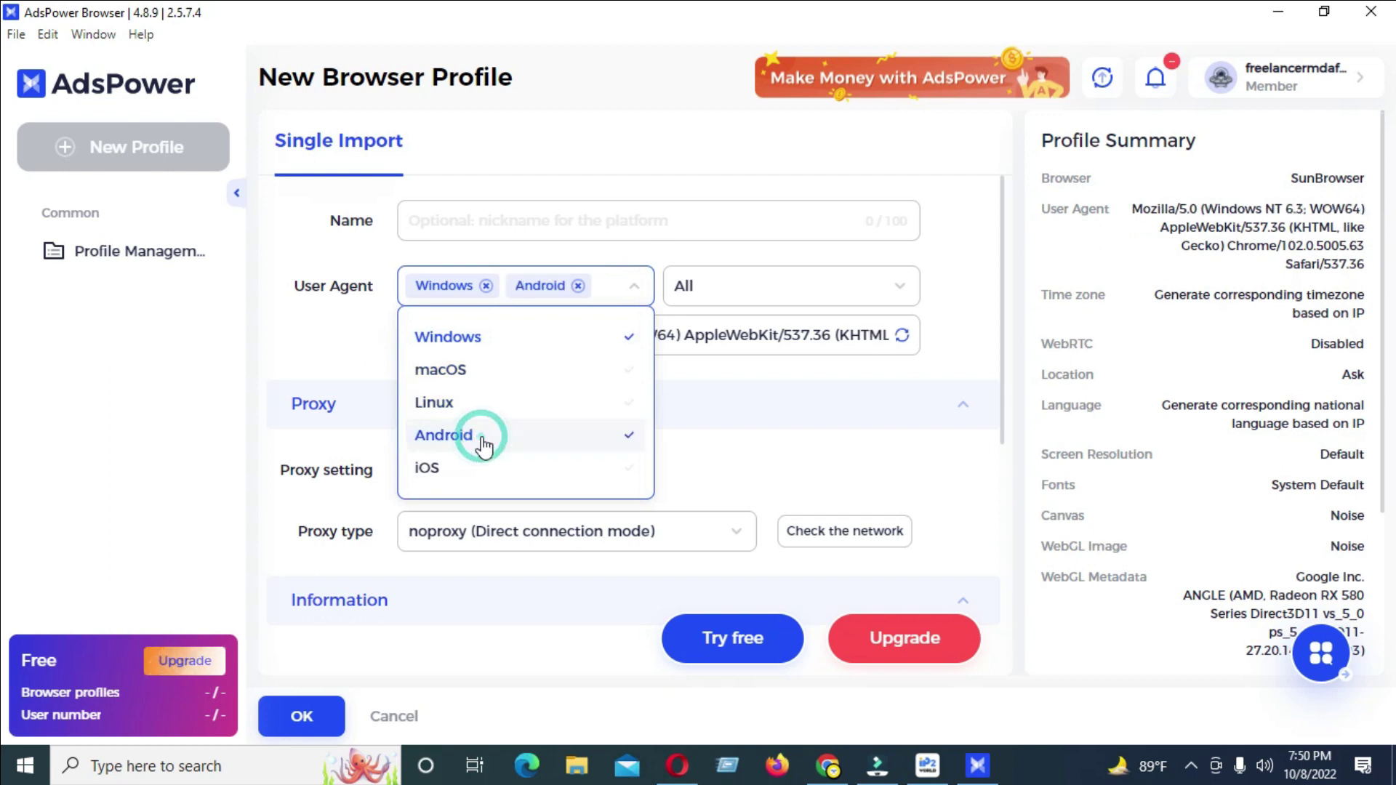
pyautogui.click(485, 285)
pyautogui.click(832, 288)
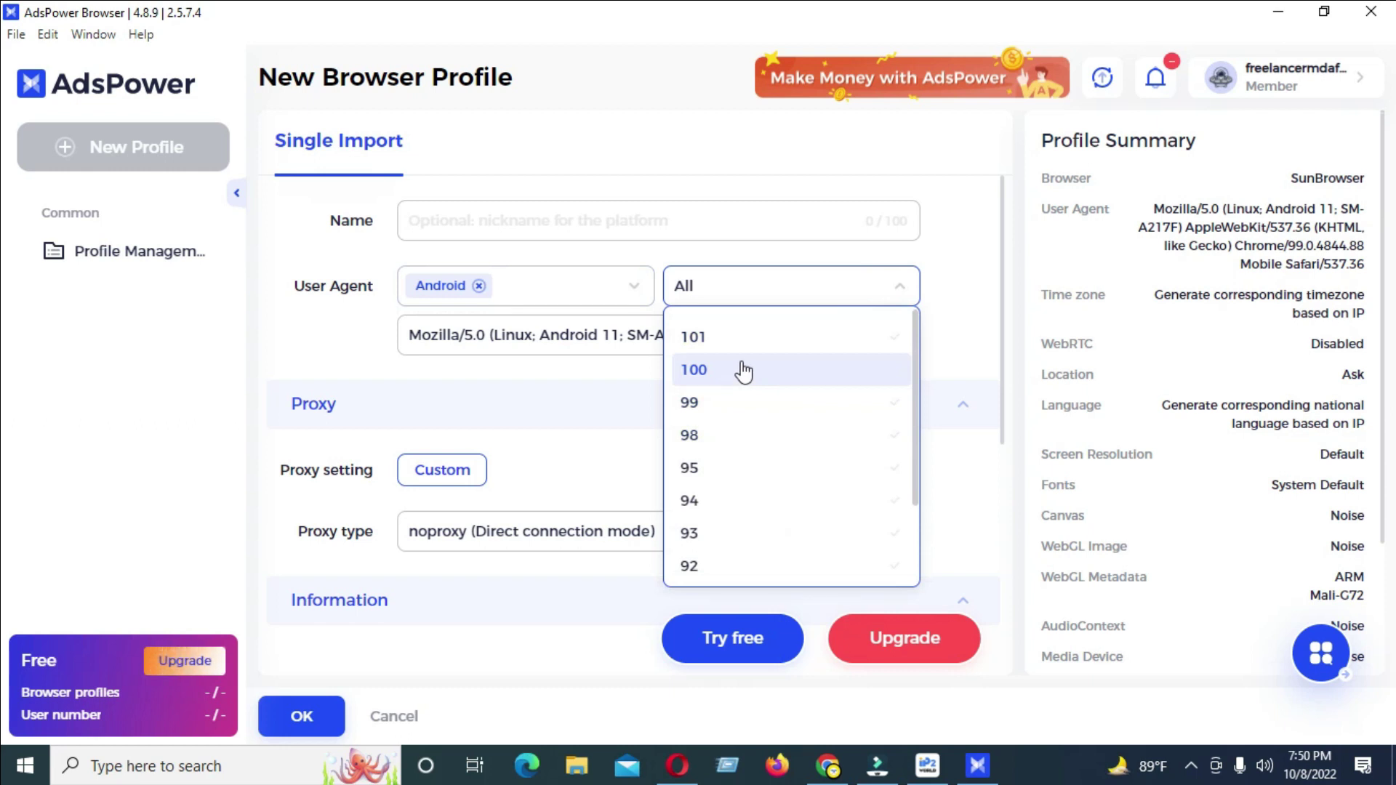
# Open the User Agent 40 Update 105 text file from the desktop and copy user agent 39 (Android 10; moto e, Chrome/106.0.5249.79)
pyautogui.click(1280, 15)
pyautogui.doubleClick(1357, 477)
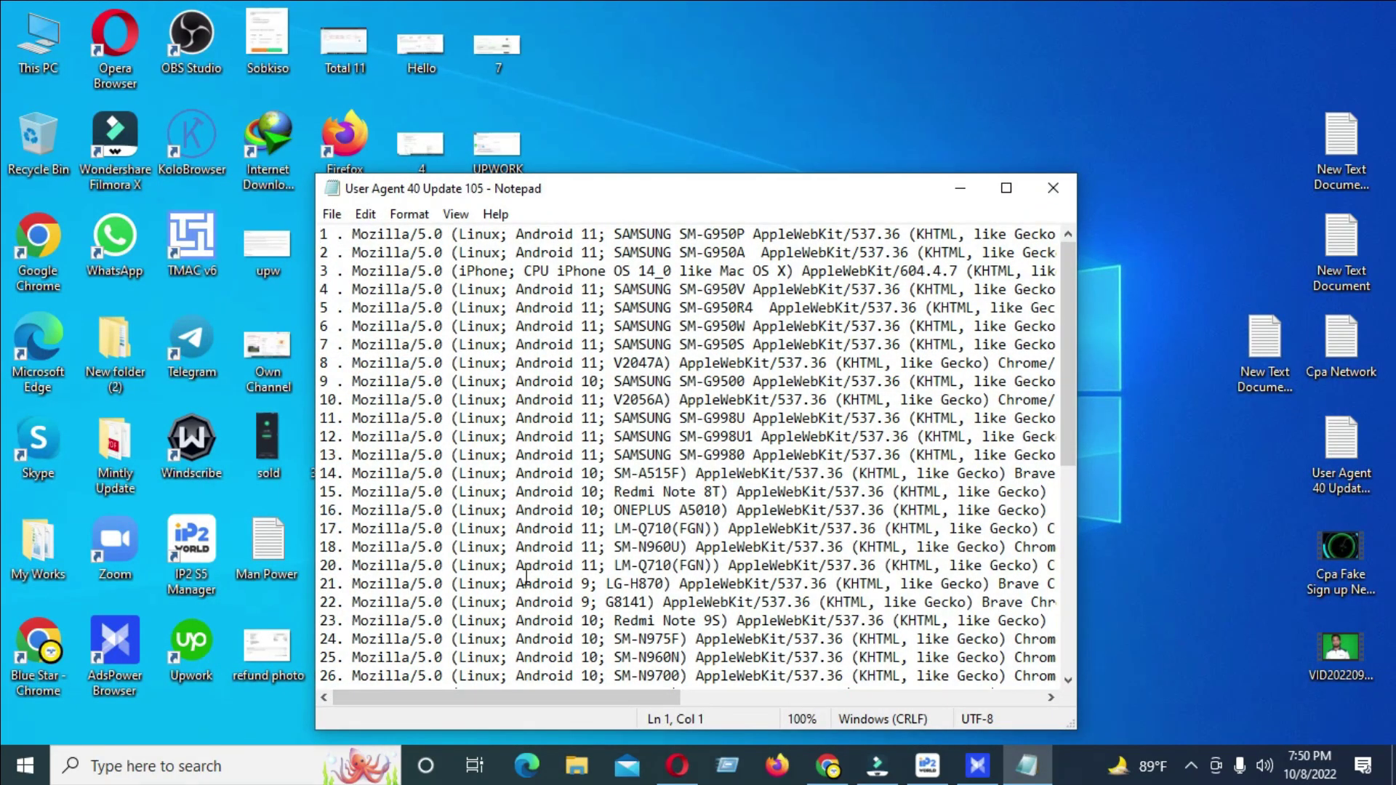
pyautogui.click(1006, 188)
pyautogui.scroll(-1, 1066, 617)
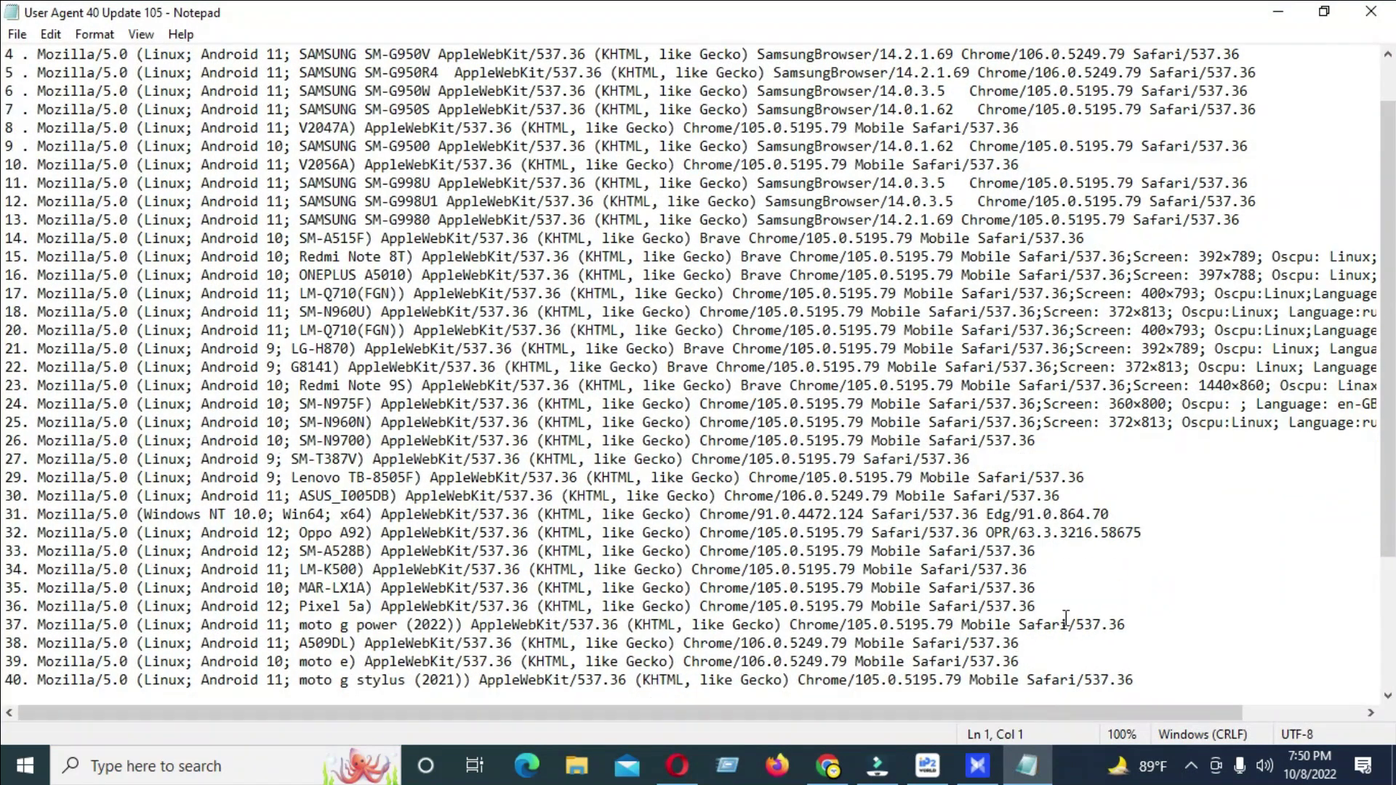
pyautogui.scroll(-4, 863, 625)
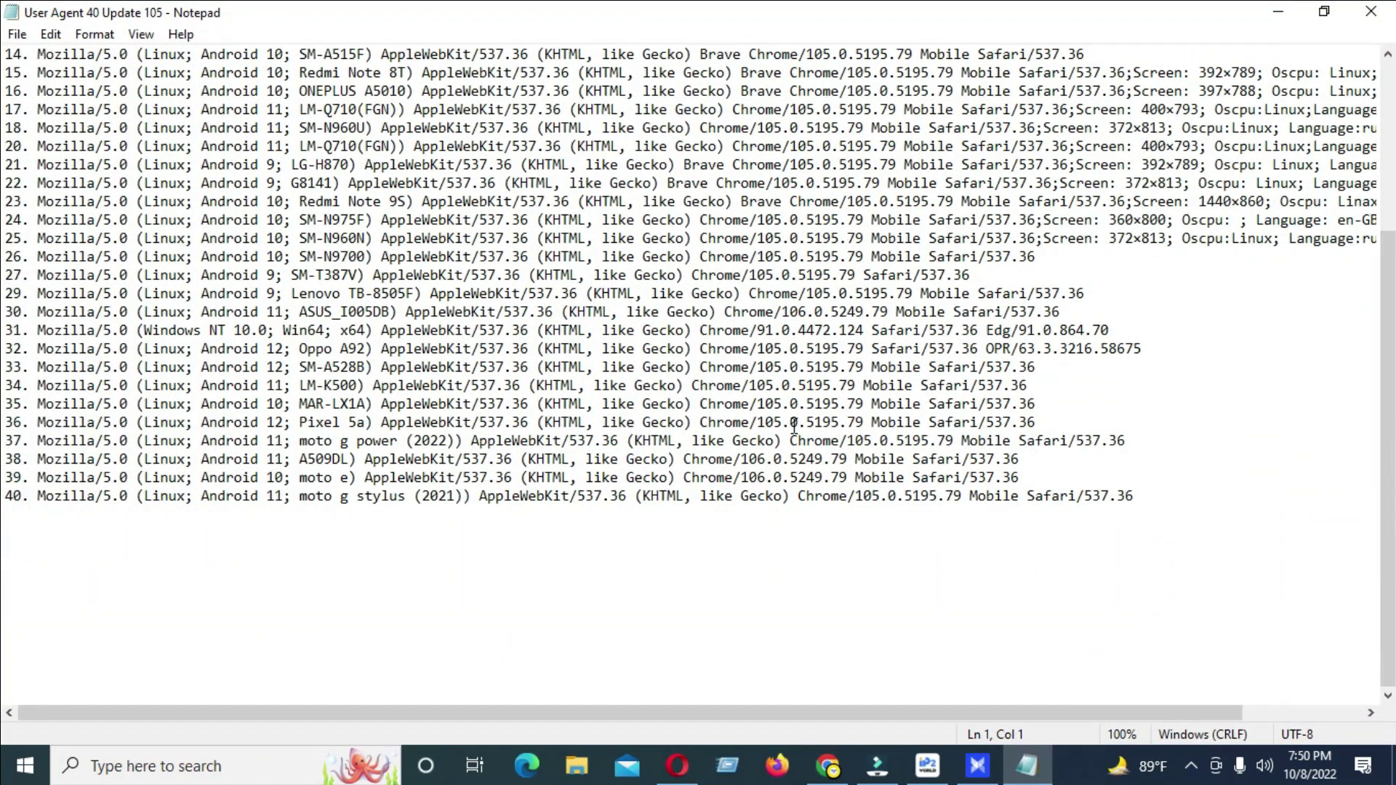
pyautogui.moveTo(1019, 463); pyautogui.dragTo(32, 460)
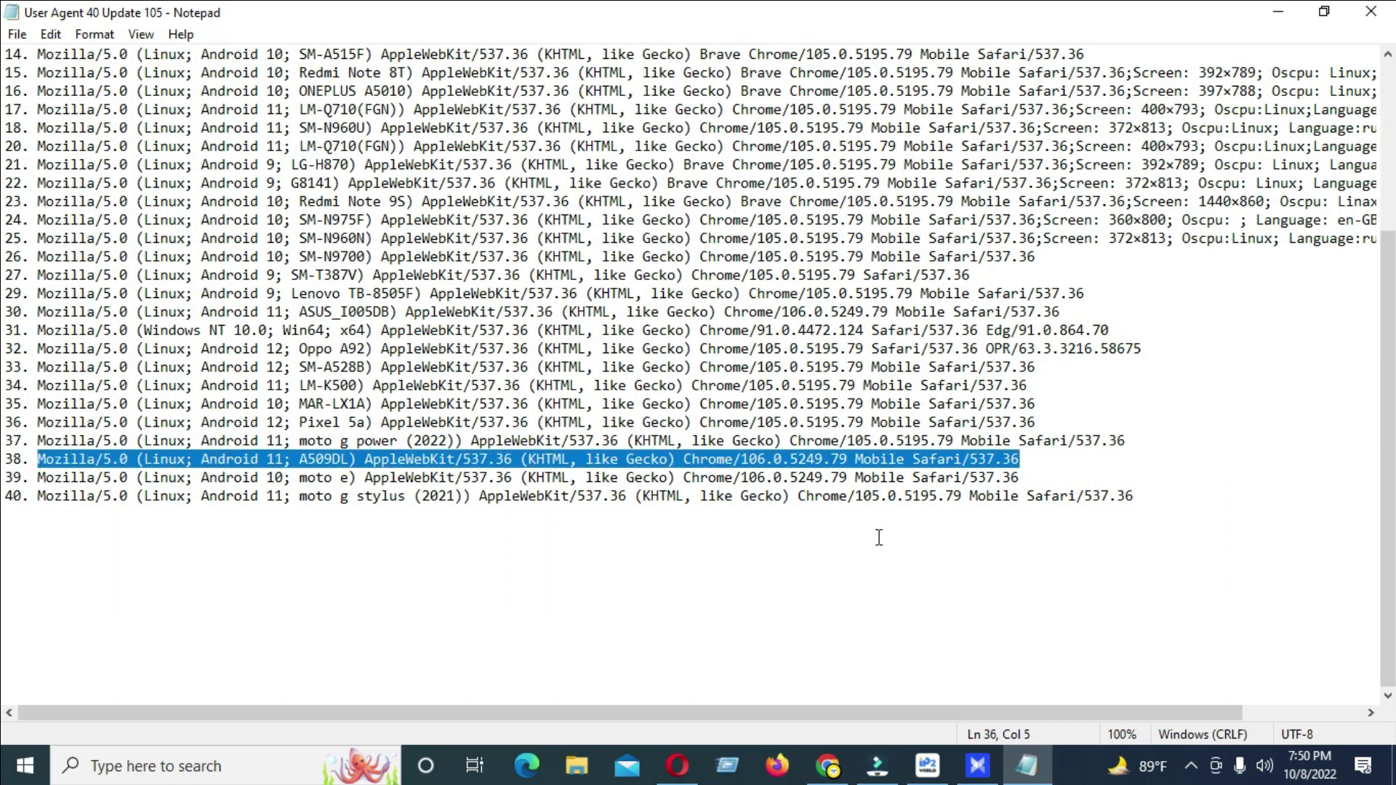
pyautogui.moveTo(1020, 474); pyautogui.dragTo(40, 483)
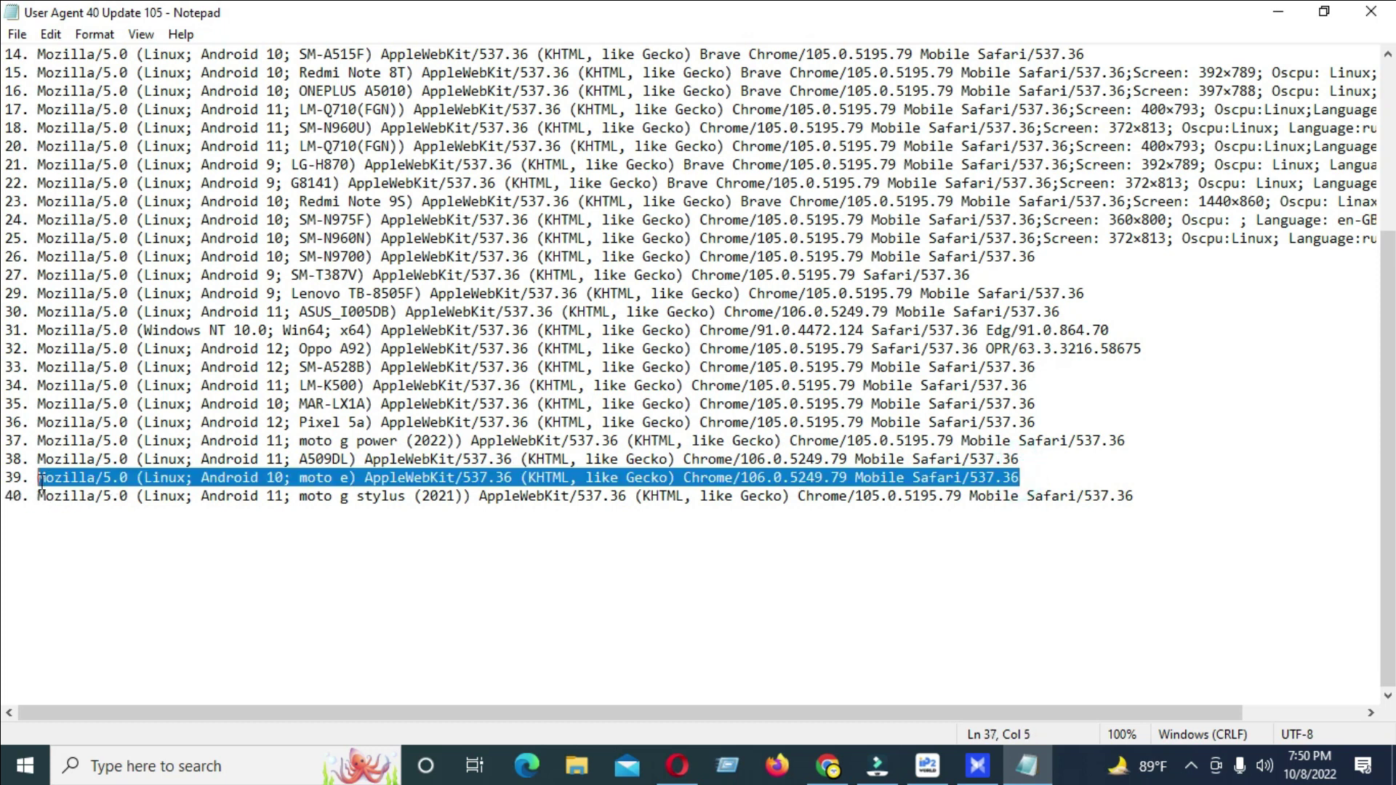
pyautogui.rightClick(40, 483)
pyautogui.click(159, 241)
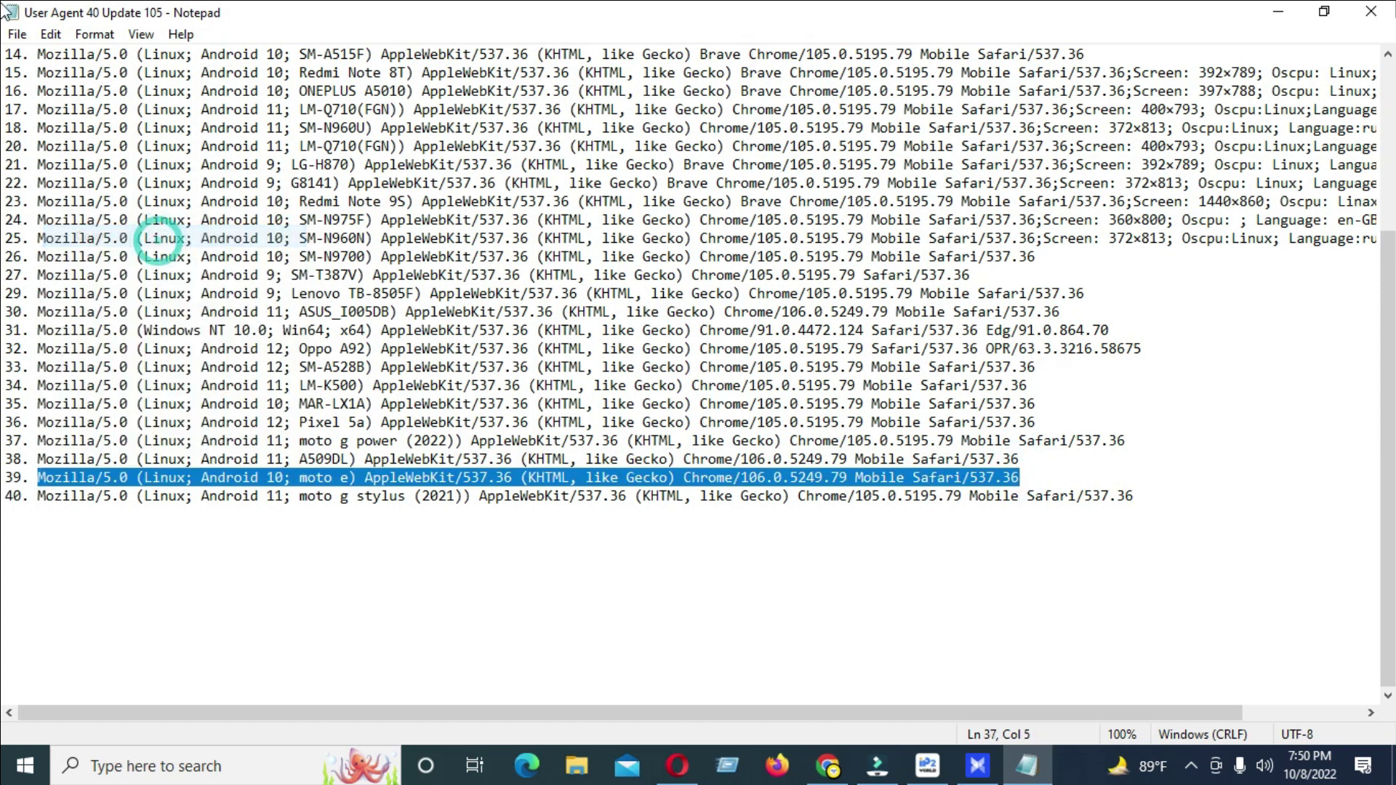
# Return to AdsPower, replace the new profile's user agent with the copied moto e string, and collapse the Proxy section
pyautogui.click(1331, 9)
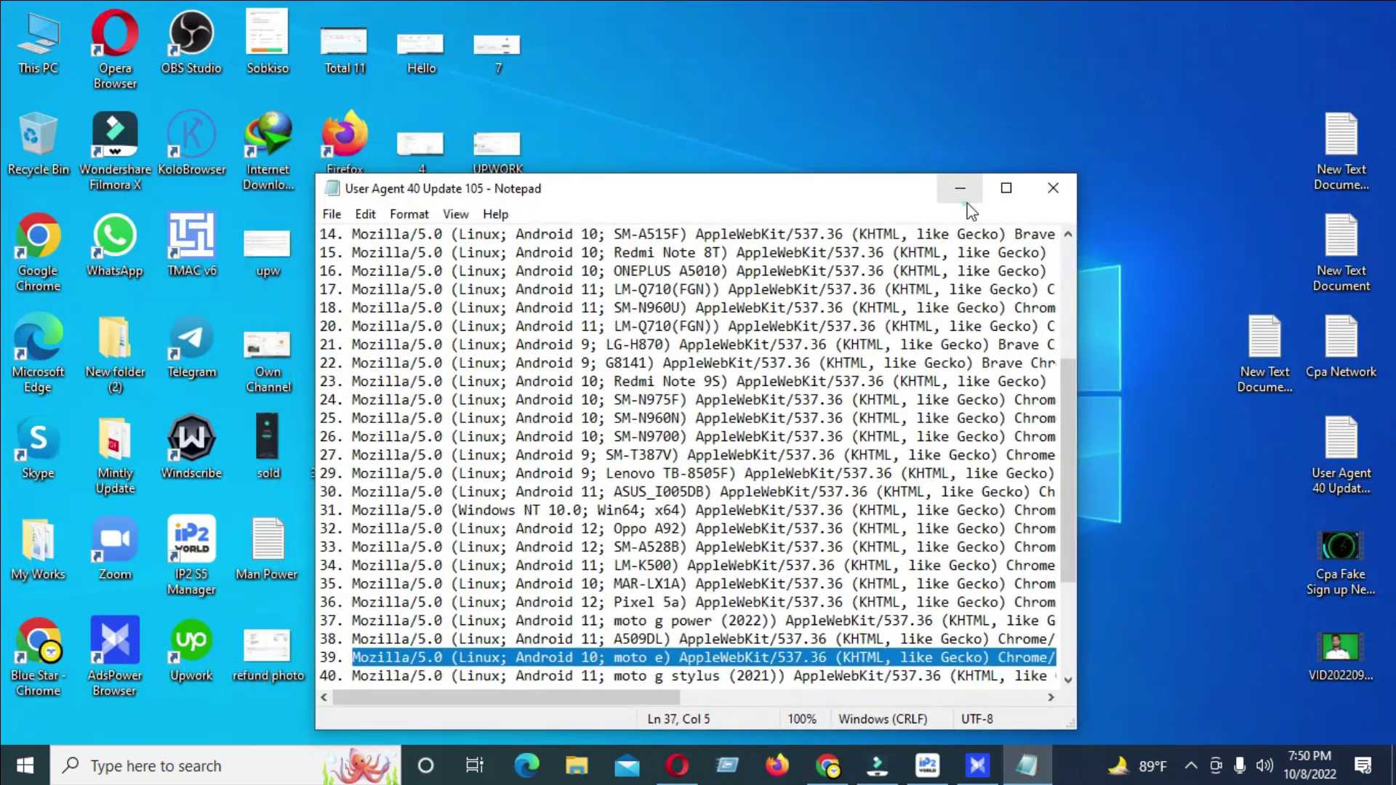
pyautogui.click(965, 188)
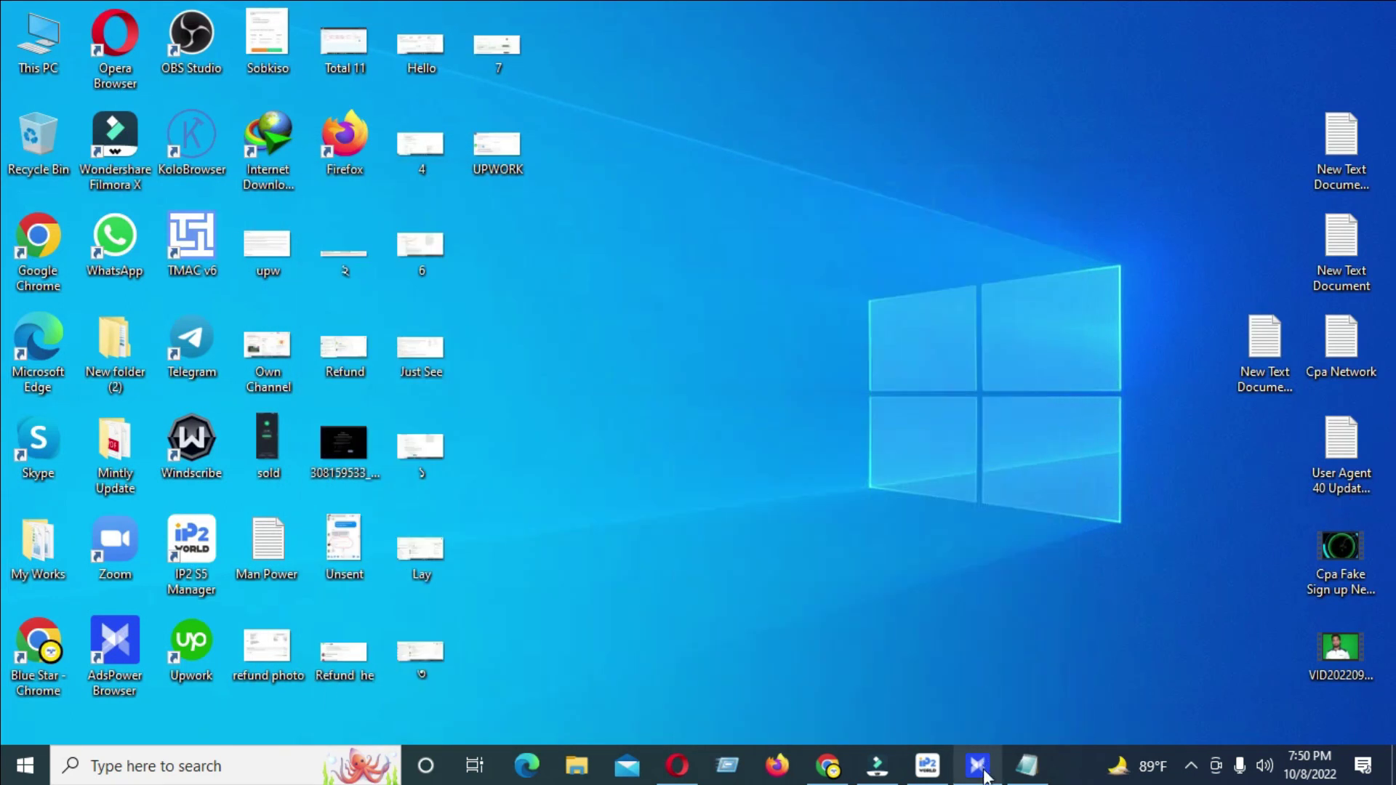
pyautogui.click(977, 766)
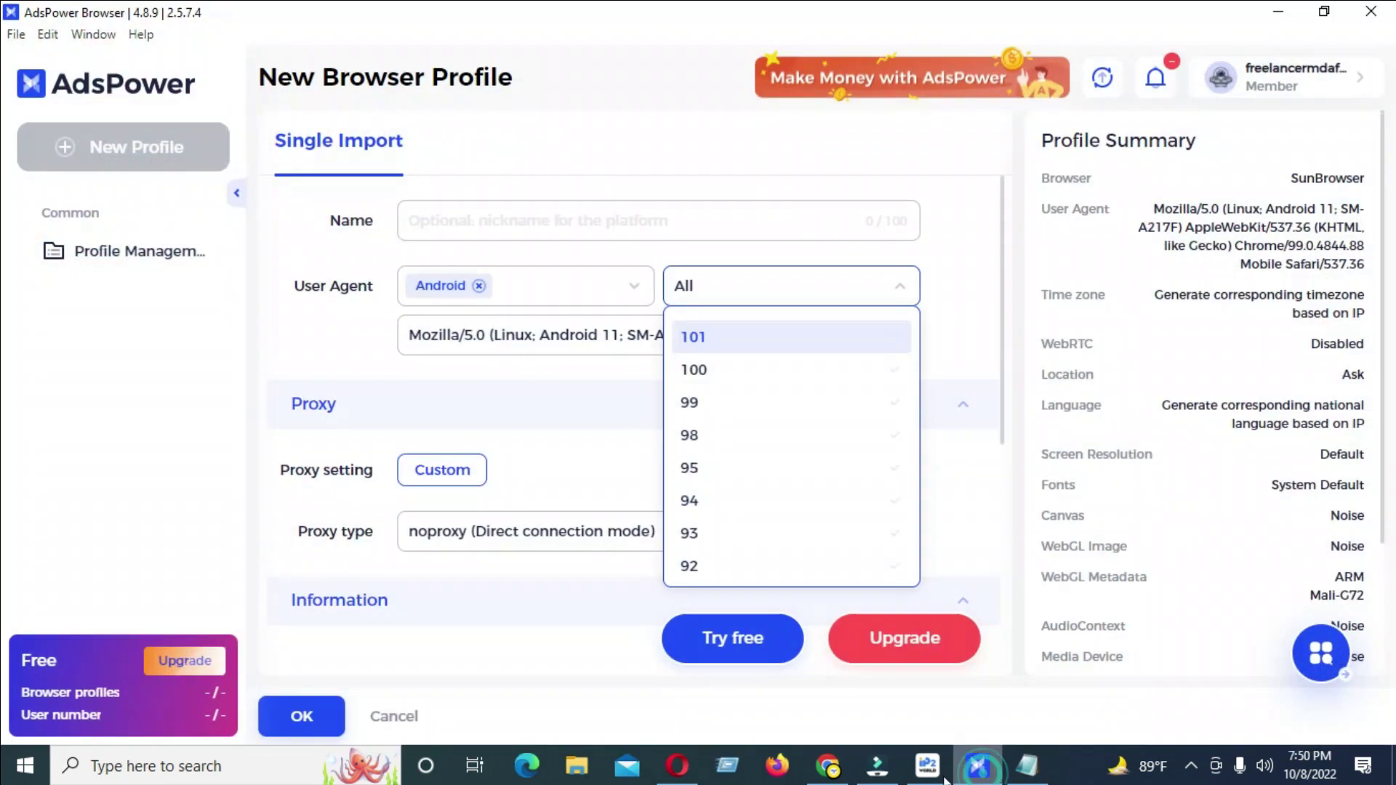
pyautogui.tripleClick(594, 336)
pyautogui.press('BackSpace')
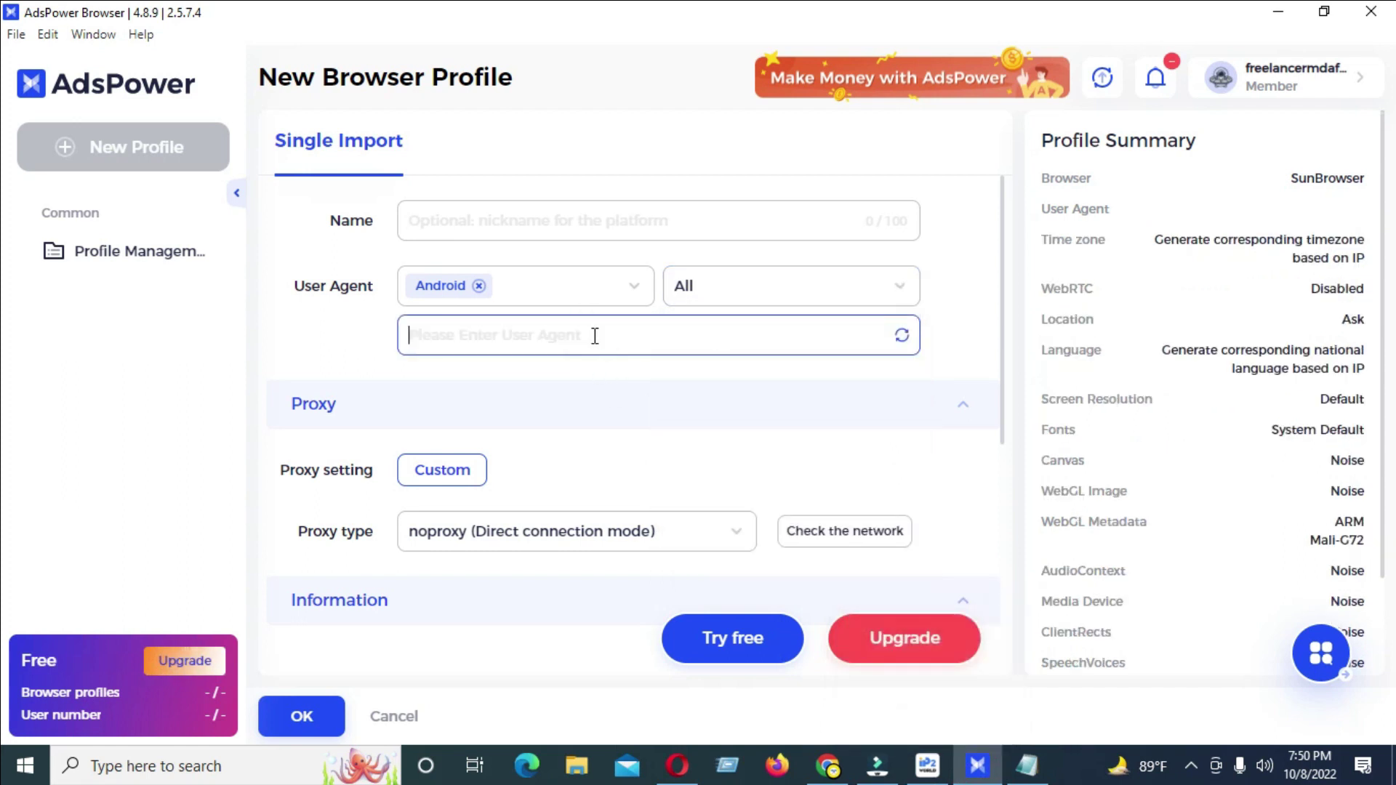
pyautogui.hotkey('ctrl', 'v')
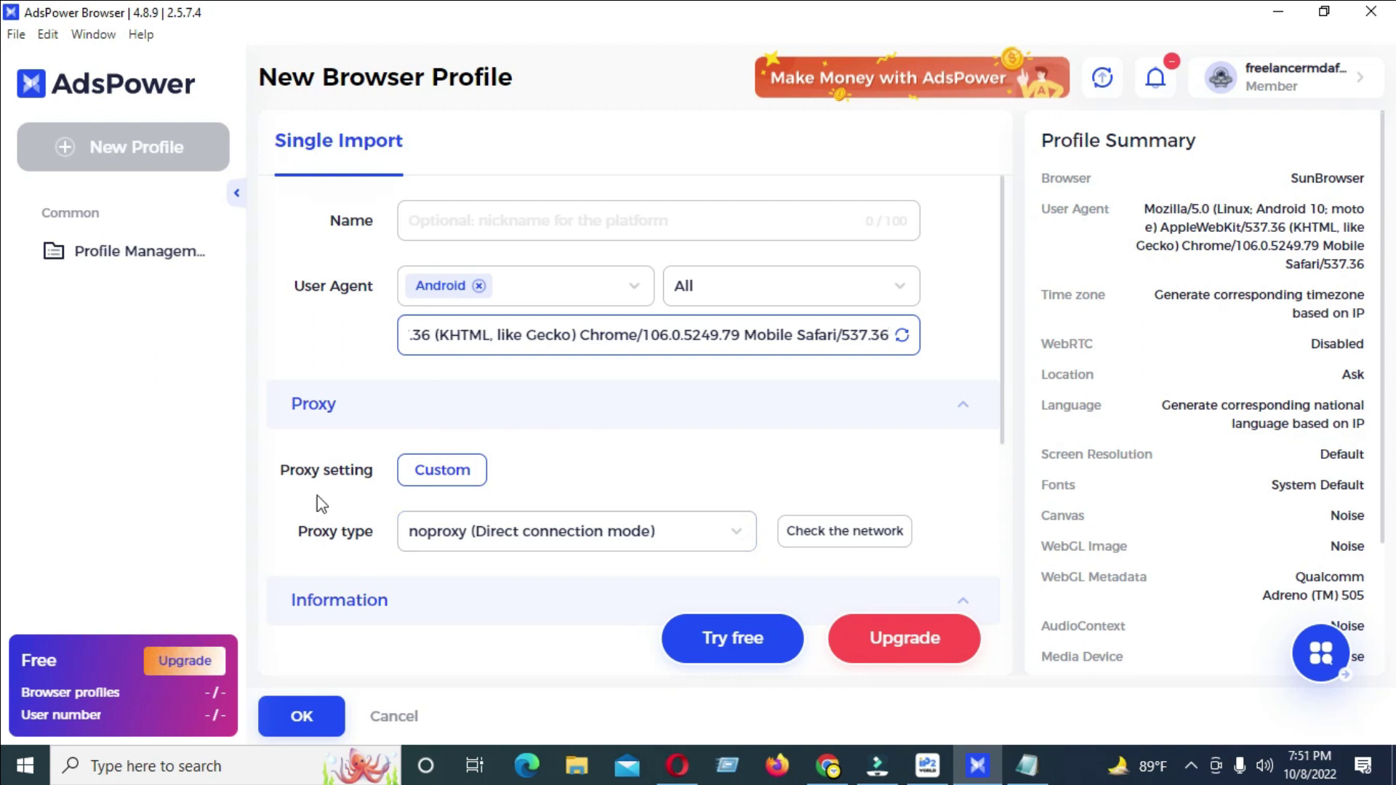
pyautogui.click(360, 426)
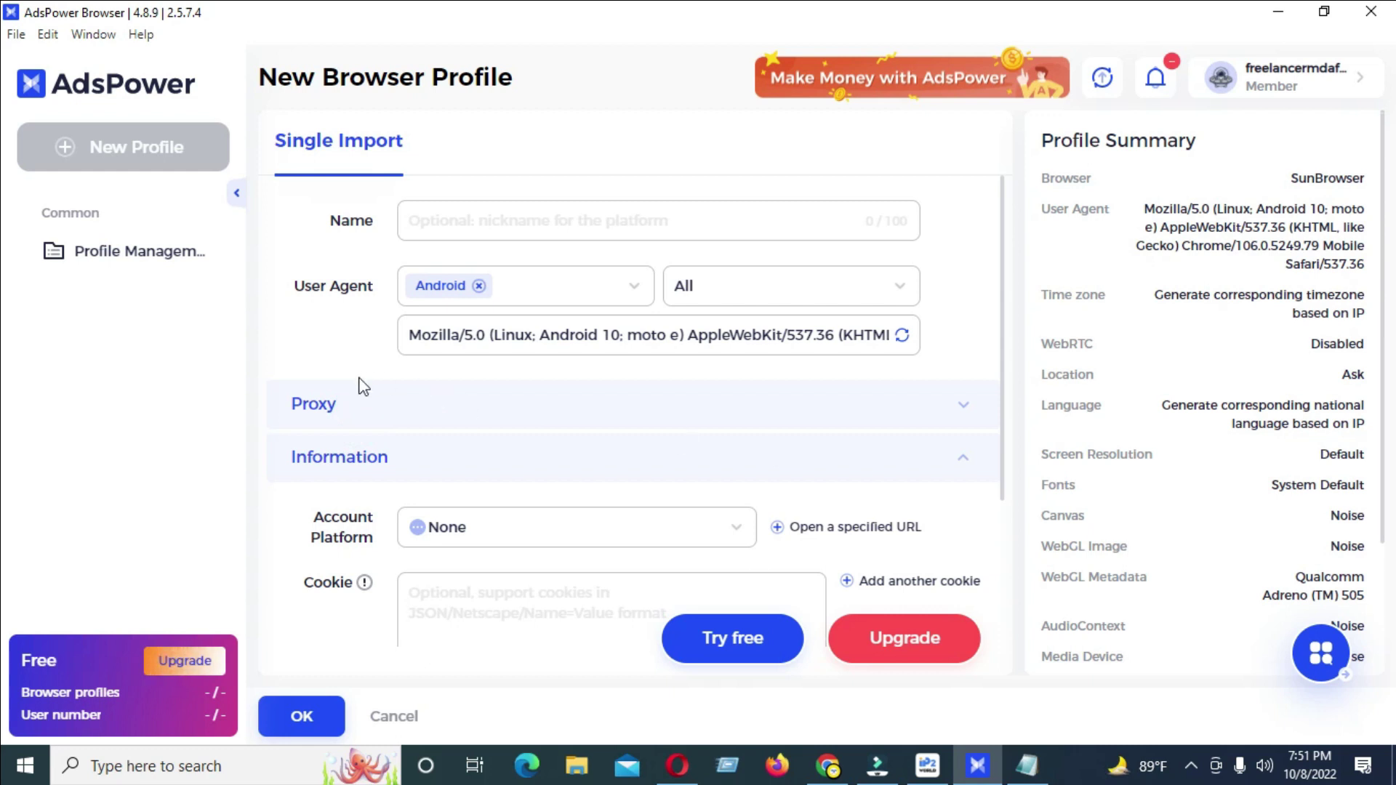
# Expand the new profile's Proxy section and set the proxy type to Socks5
pyautogui.click(364, 413)
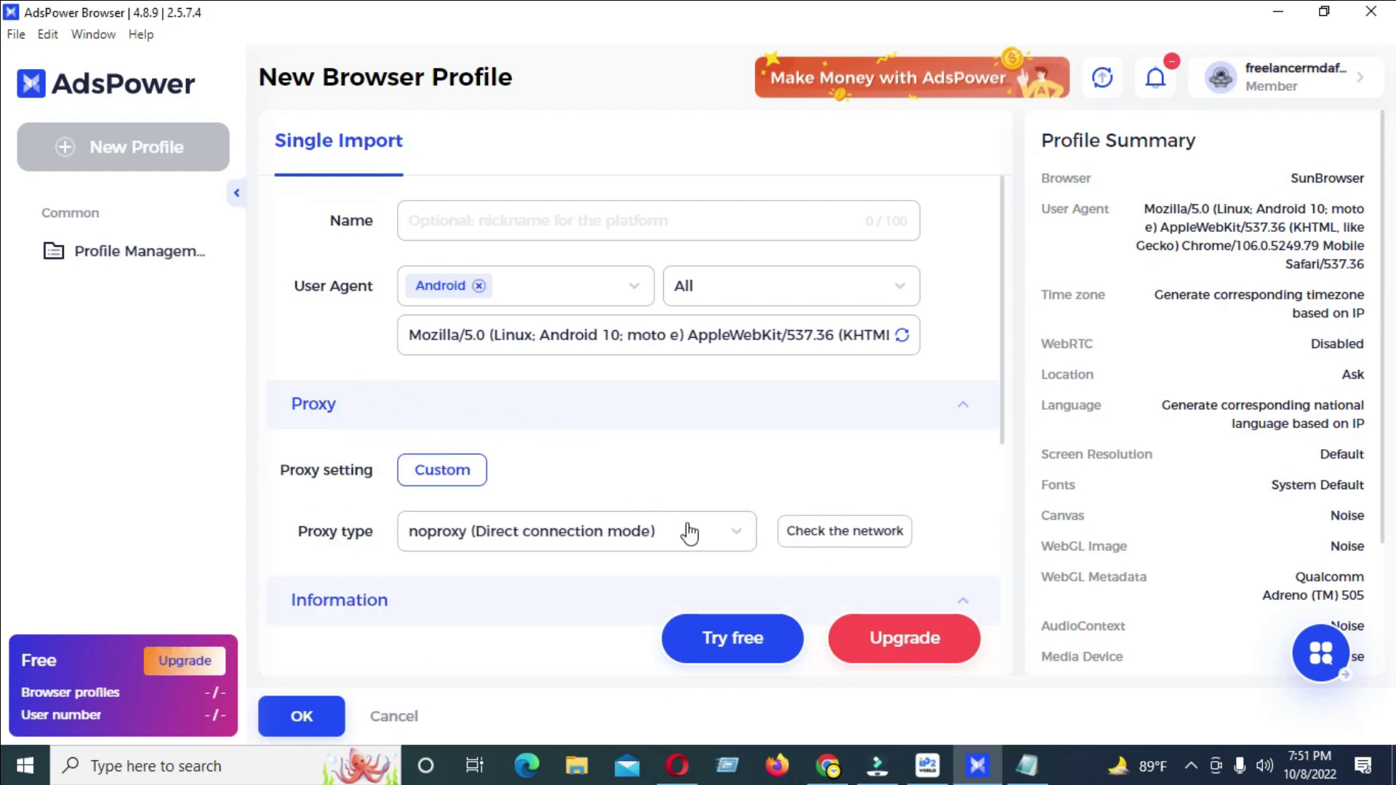
pyautogui.click(724, 536)
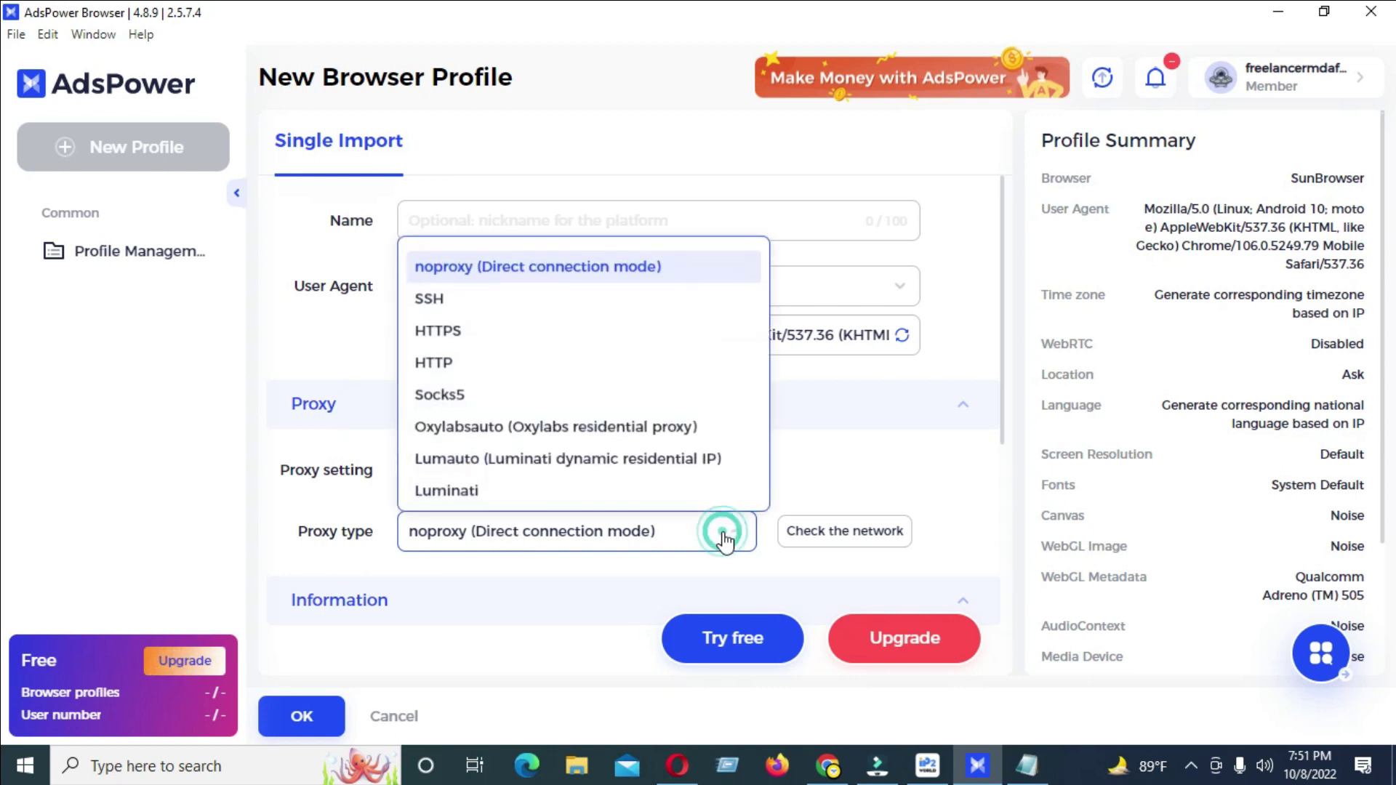
pyautogui.click(456, 394)
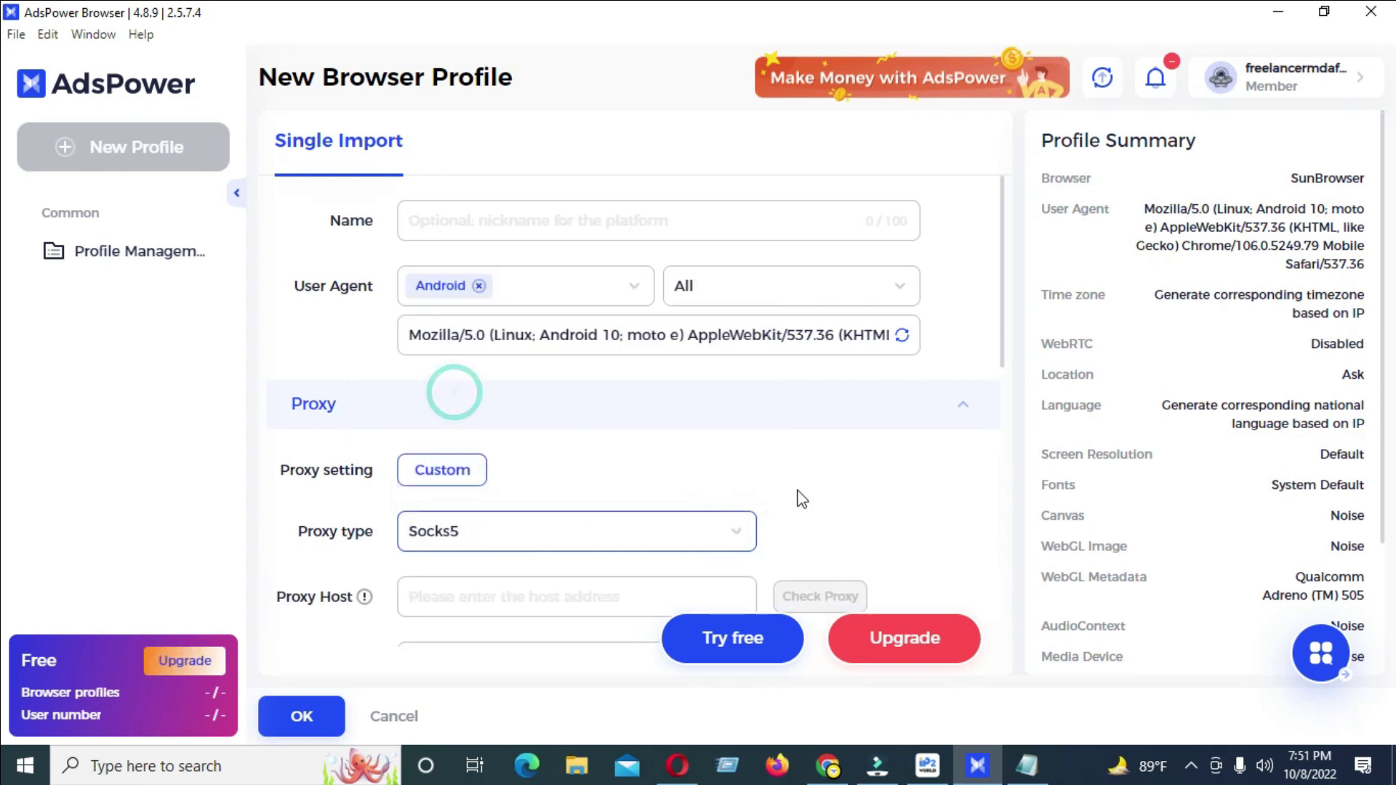
# Enter 127.0.0.01 as the proxy host and 40000 as the proxy port, and check the proxy connection
pyautogui.moveTo(1002, 342); pyautogui.dragTo(857, 439)
pyautogui.click(605, 382)
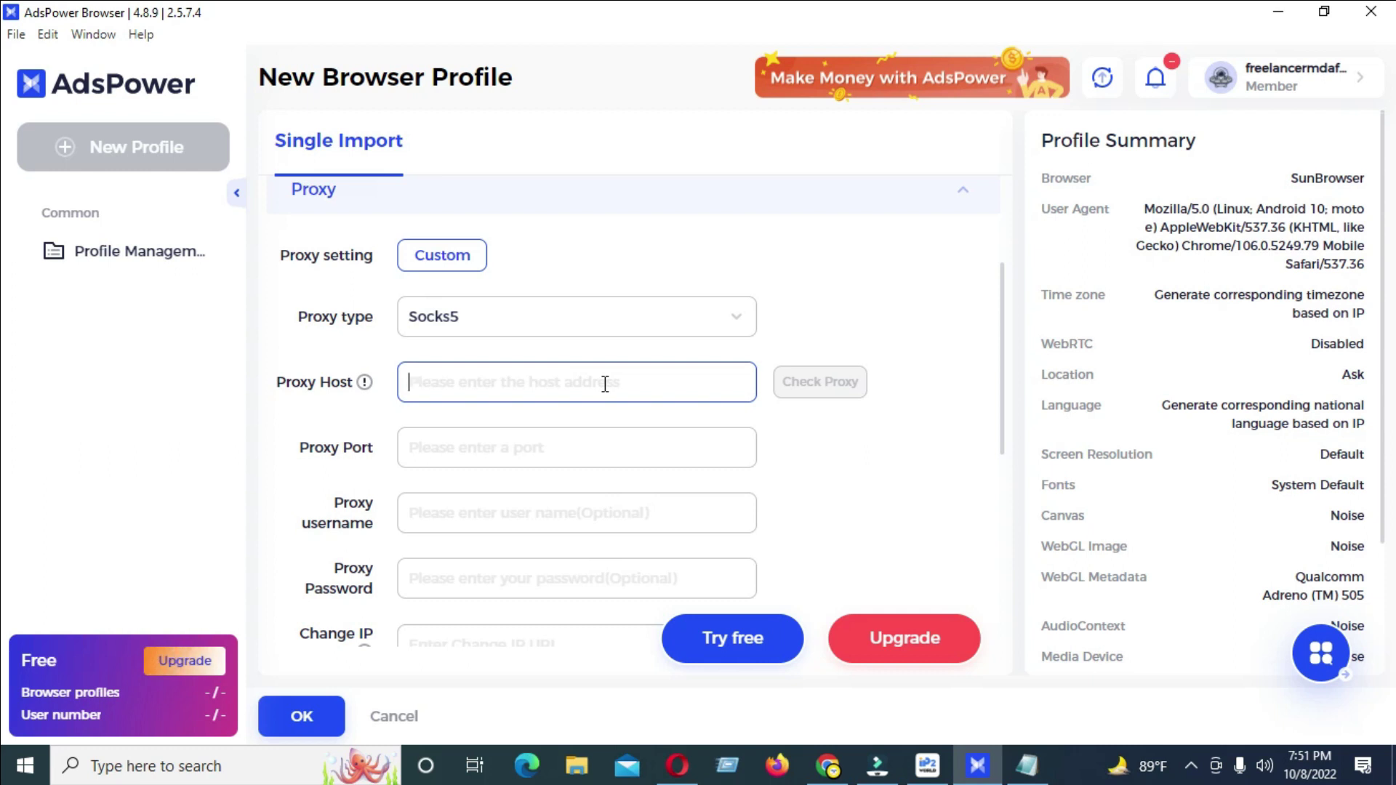
pyautogui.write('127.0.0.01')
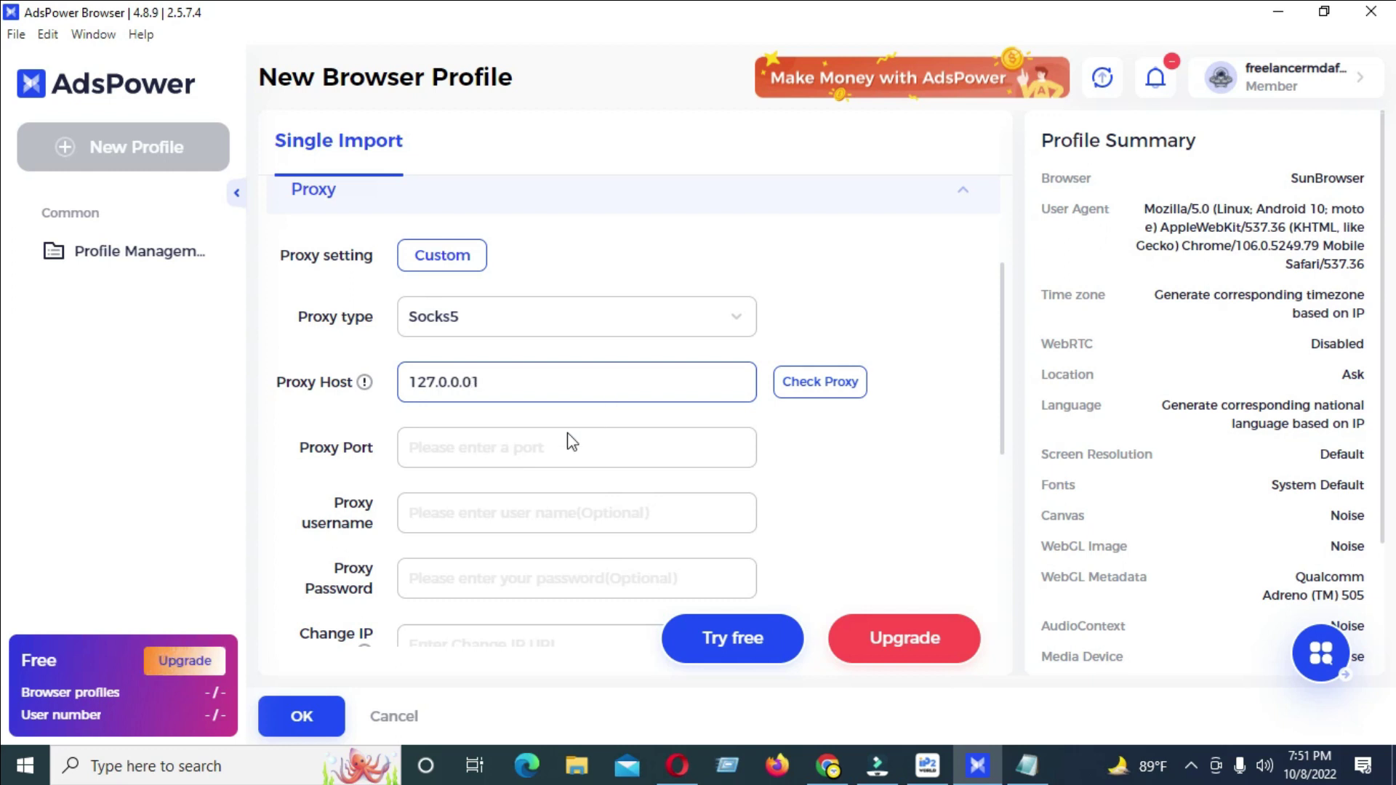
pyautogui.click(549, 463)
pyautogui.write('40000')
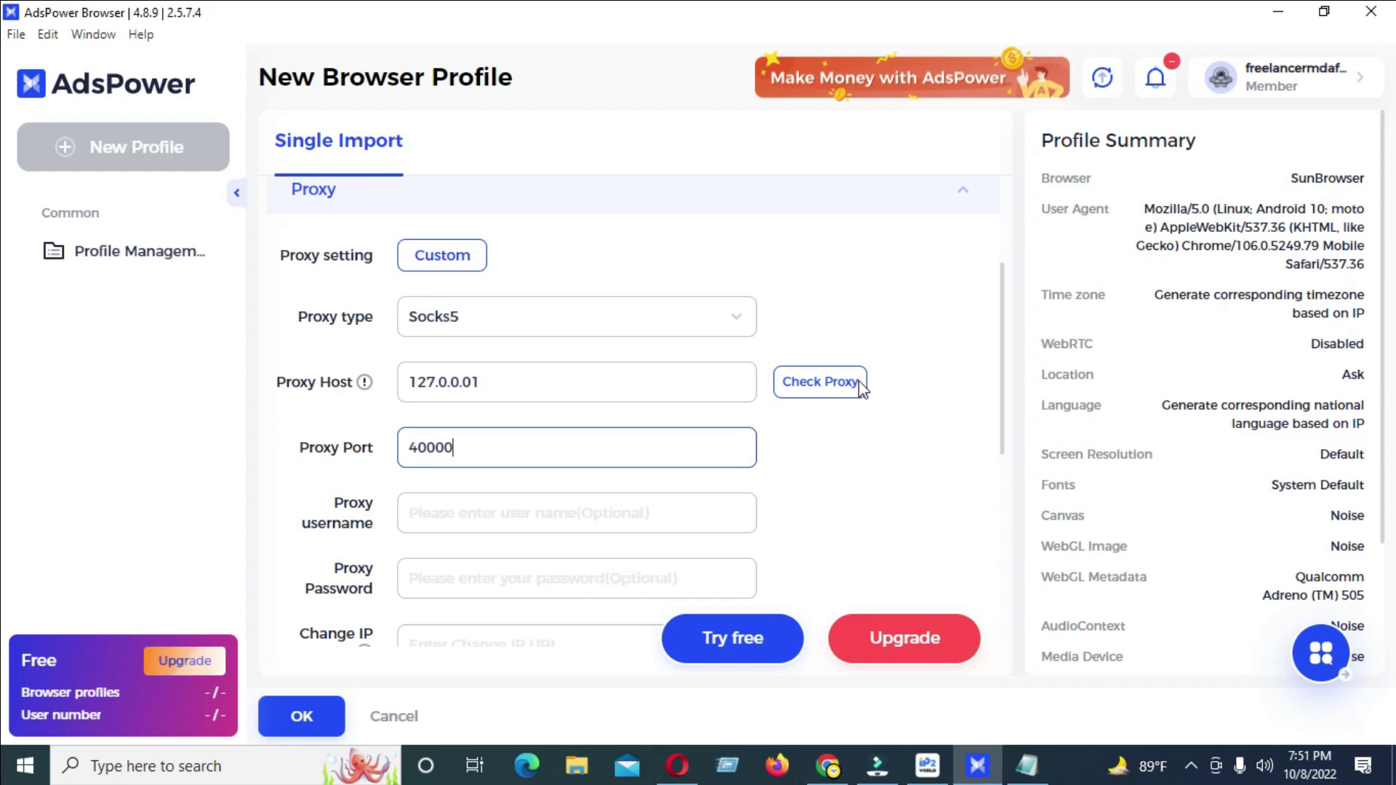
pyautogui.click(819, 382)
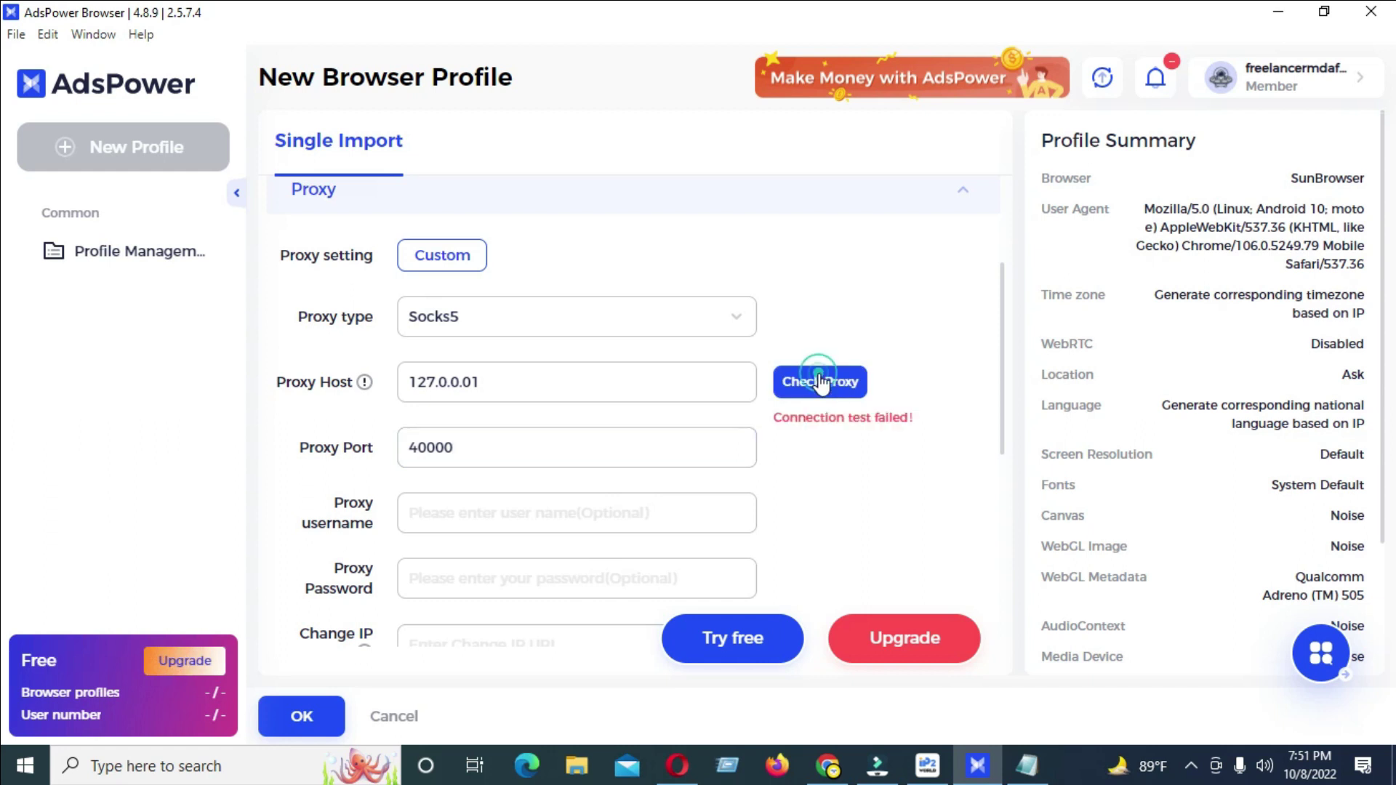
# Correct the proxy host to 127.0.0.1 and check the proxy connection again
pyautogui.click(471, 384)
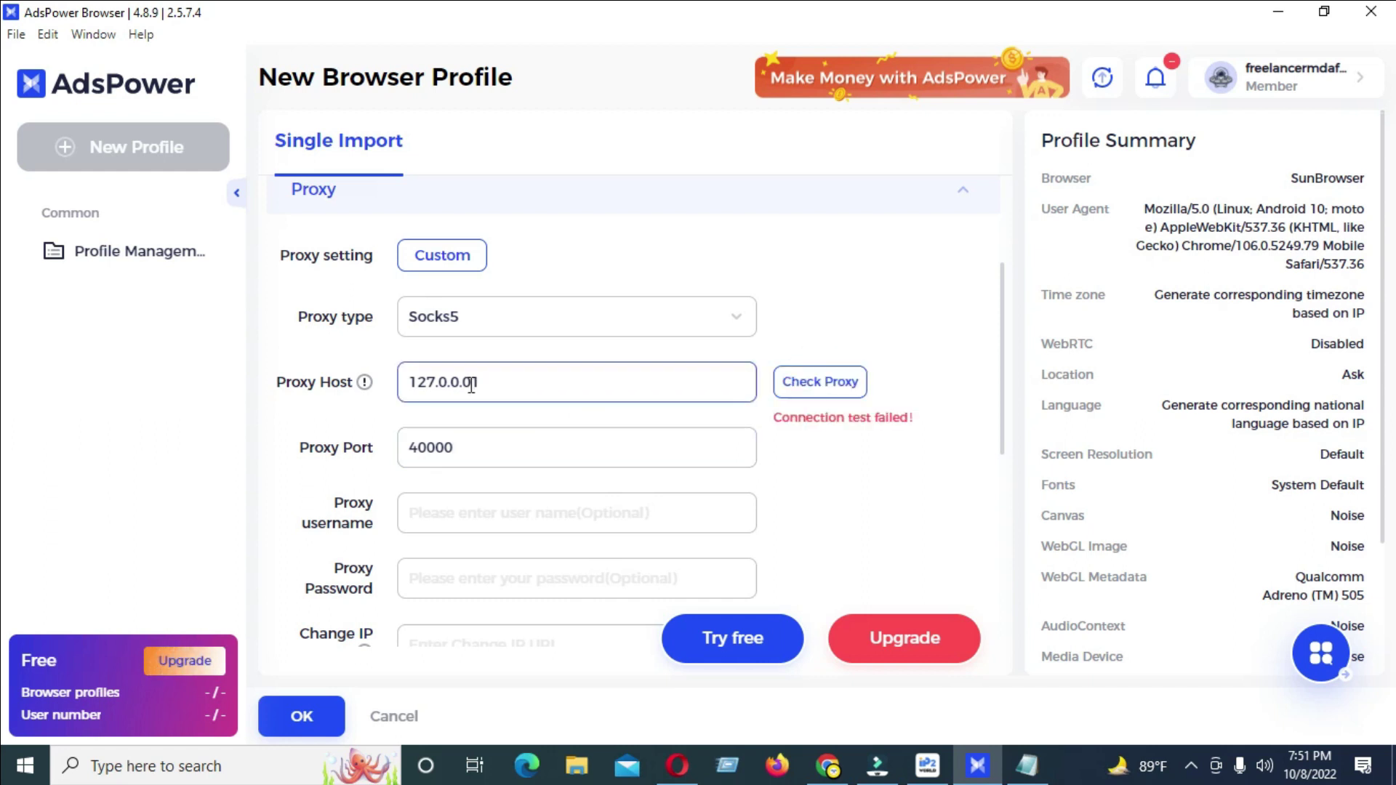
pyautogui.press('BackSpace')
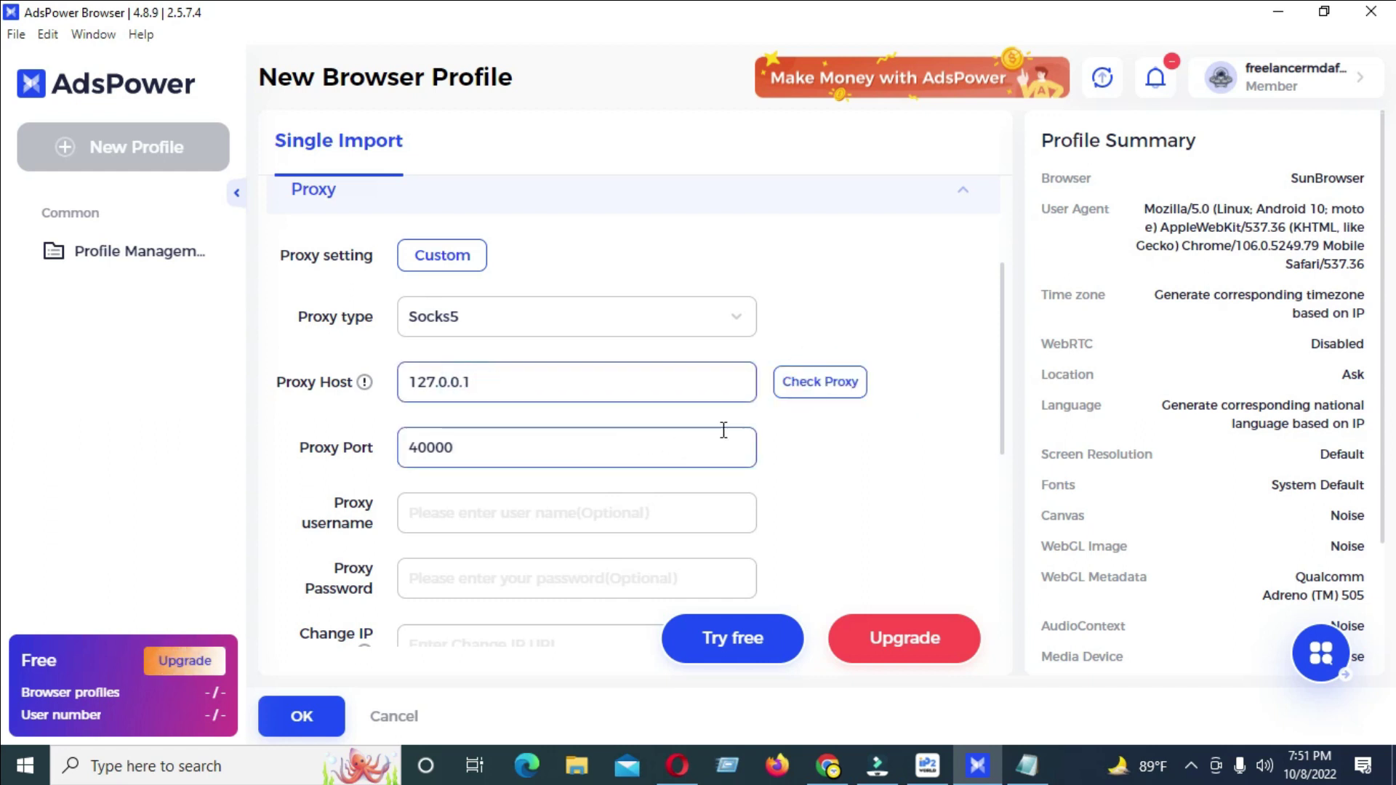
pyautogui.click(826, 381)
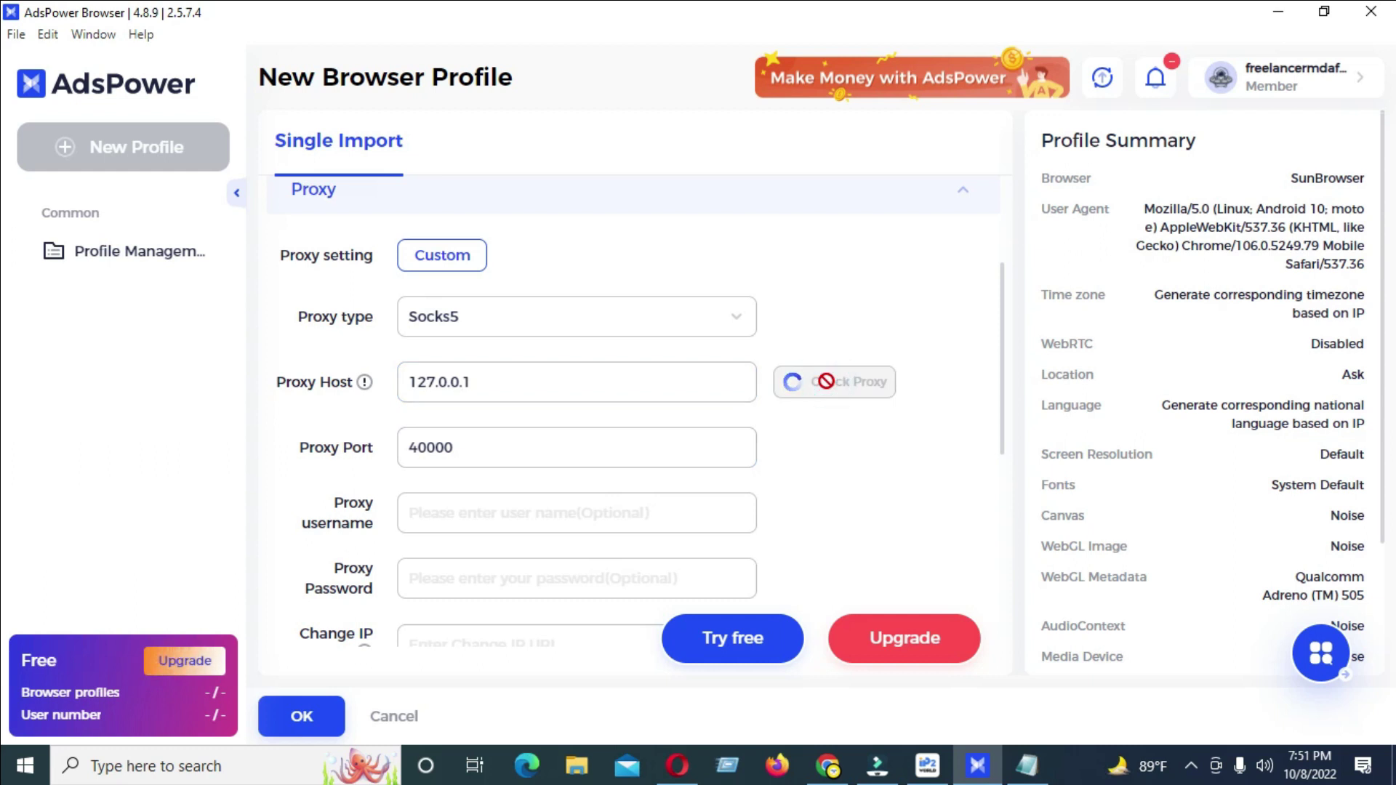